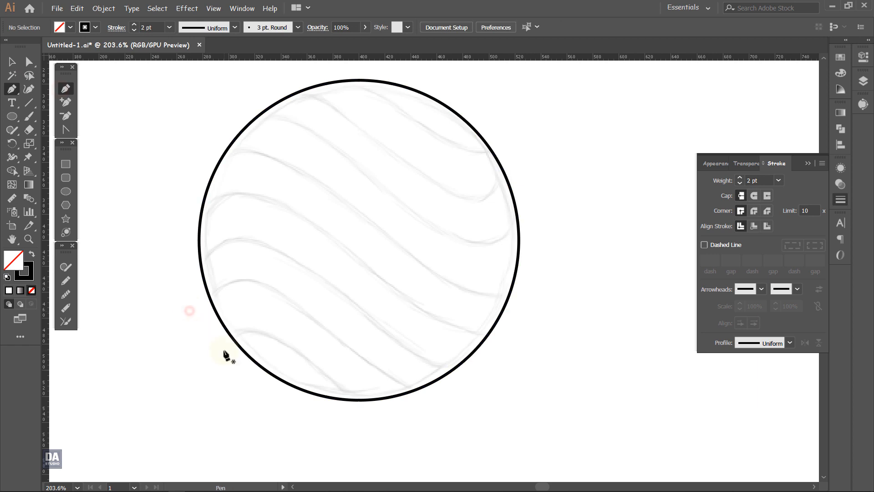
# - Trace the lowest sketched wave with a Pen path bent into an arch, both ends extending just past the circle's outline
pyautogui.click(221, 349)
pyautogui.moveTo(359, 409); pyautogui.dragTo(250, 333)
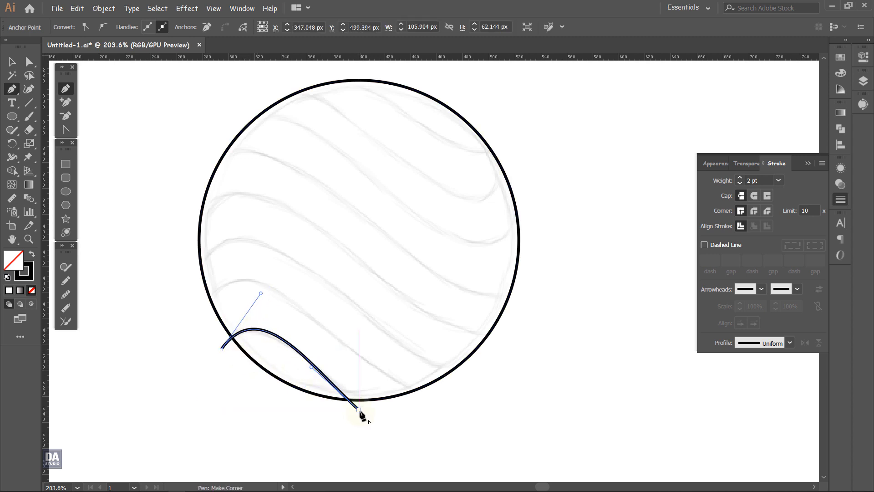
pyautogui.moveTo(359, 409); pyautogui.dragTo(374, 407)
pyautogui.moveTo(326, 364)
pyautogui.mouseDown()
pyautogui.moveTo(324, 376)
pyautogui.moveTo(309, 372)
pyautogui.mouseUp()
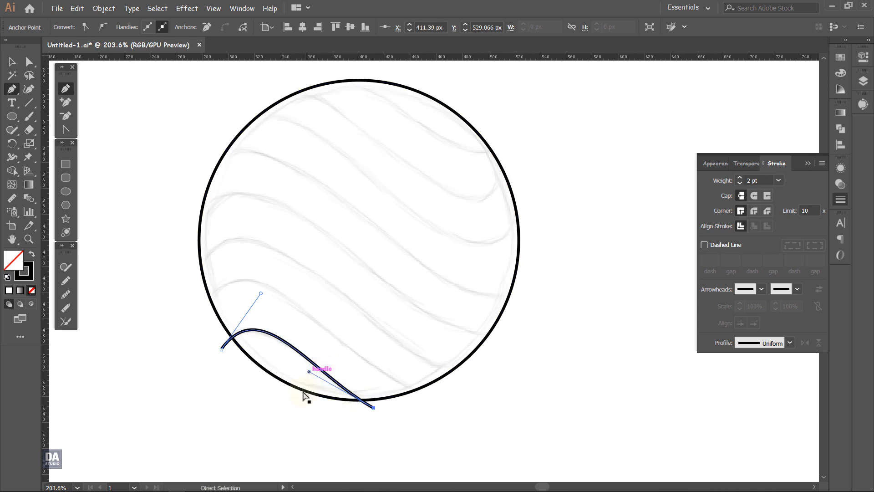
pyautogui.keyDown('ctrl'); pyautogui.click(321, 420); pyautogui.keyUp('ctrl')
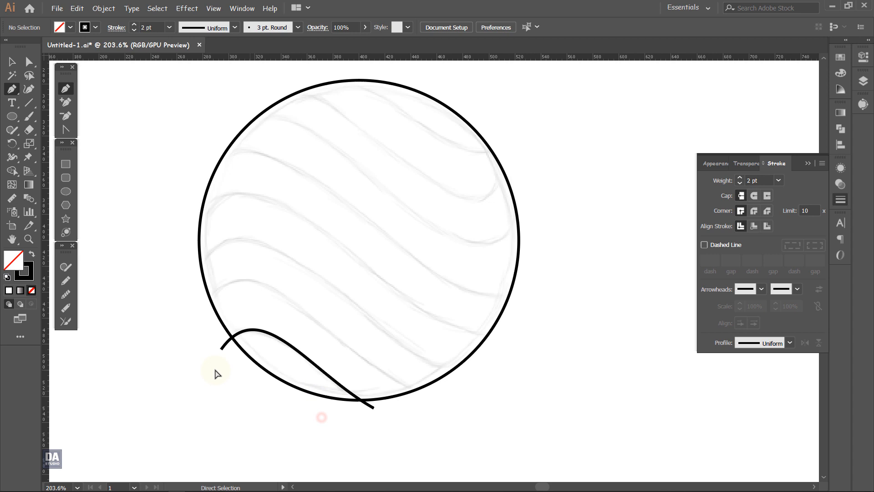
# - Trace the second wave from the bottom as a curved Pen path about 190 px wide and 85 px high, crossing the circle
pyautogui.click(196, 311)
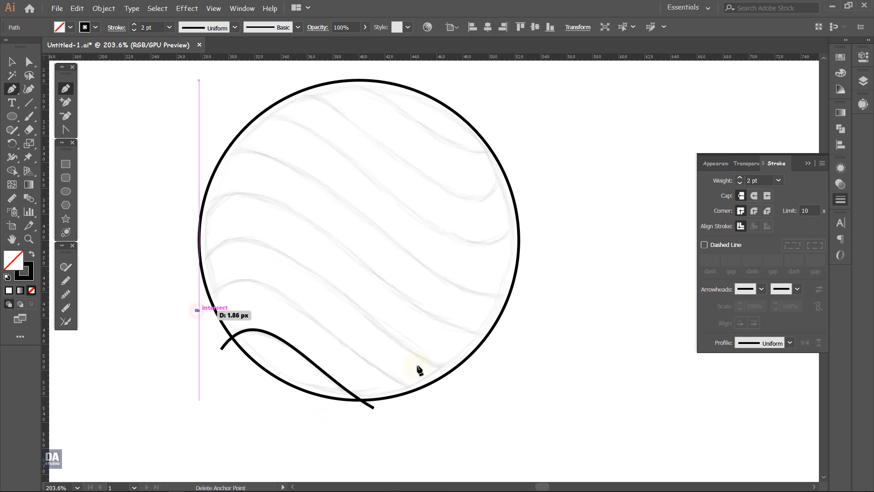
pyautogui.click(445, 391)
pyautogui.moveTo(219, 322)
pyautogui.mouseDown()
pyautogui.moveTo(234, 299)
pyautogui.moveTo(232, 279)
pyautogui.mouseUp()
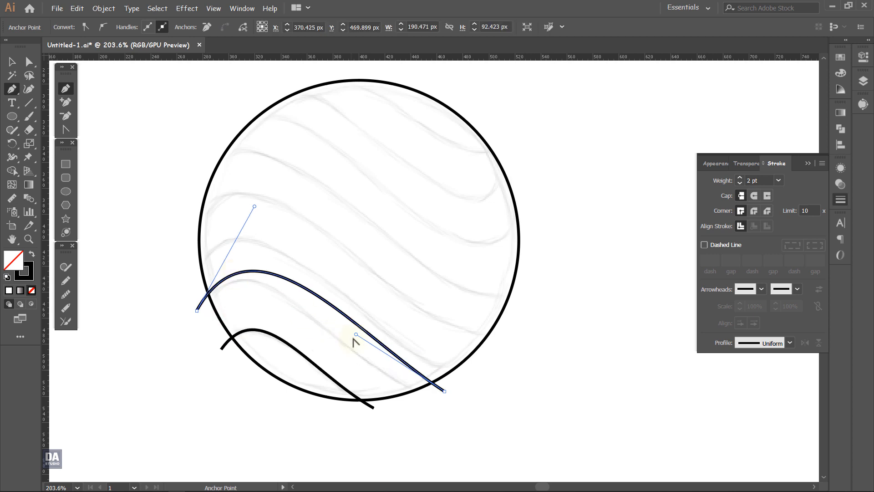
pyautogui.moveTo(357, 335)
pyautogui.mouseDown()
pyautogui.moveTo(339, 384)
pyautogui.moveTo(351, 390)
pyautogui.mouseUp()
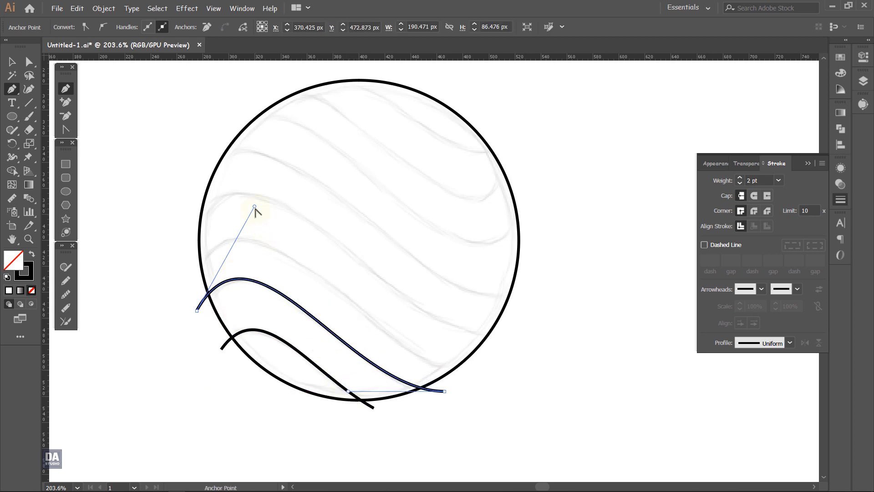
pyautogui.moveTo(254, 206); pyautogui.dragTo(267, 214)
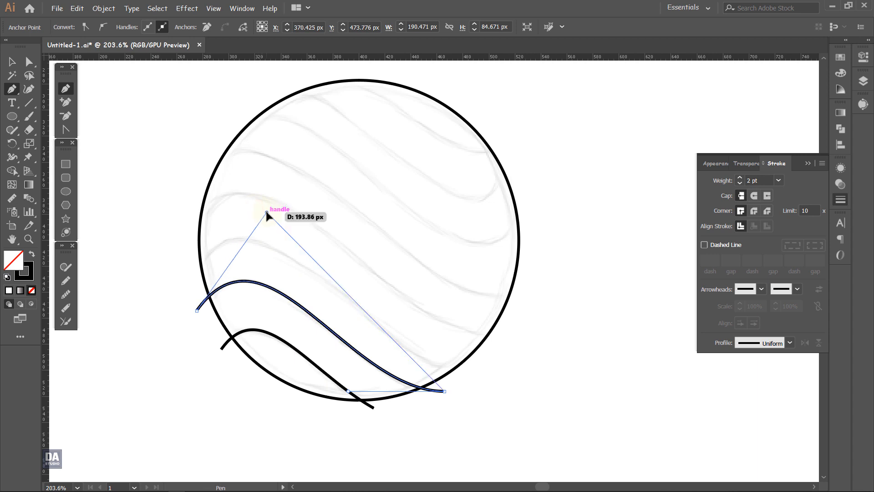
pyautogui.keyDown('ctrl'); pyautogui.click(173, 289); pyautogui.keyUp('ctrl')
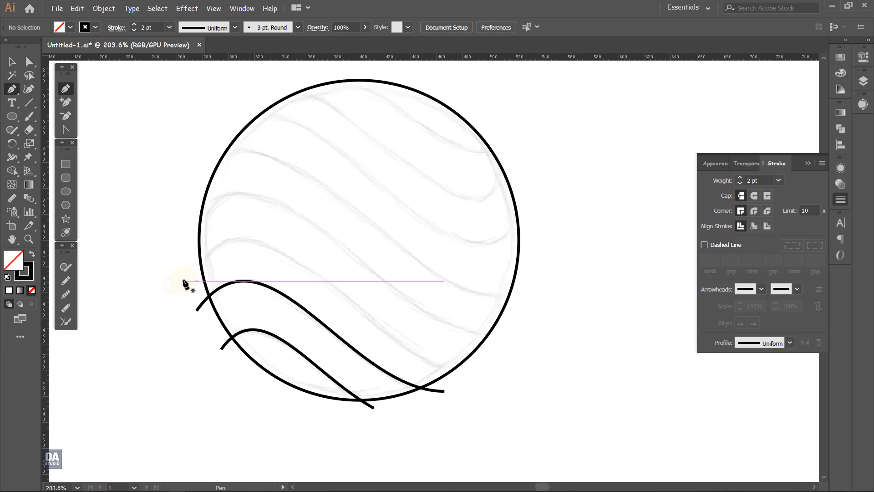
# - Trace the third wave from the bottom as an S-shaped path about 228 px wide and 96 px high, overshooting the circle
pyautogui.moveTo(183, 279); pyautogui.dragTo(479, 357)
pyautogui.click(480, 358)
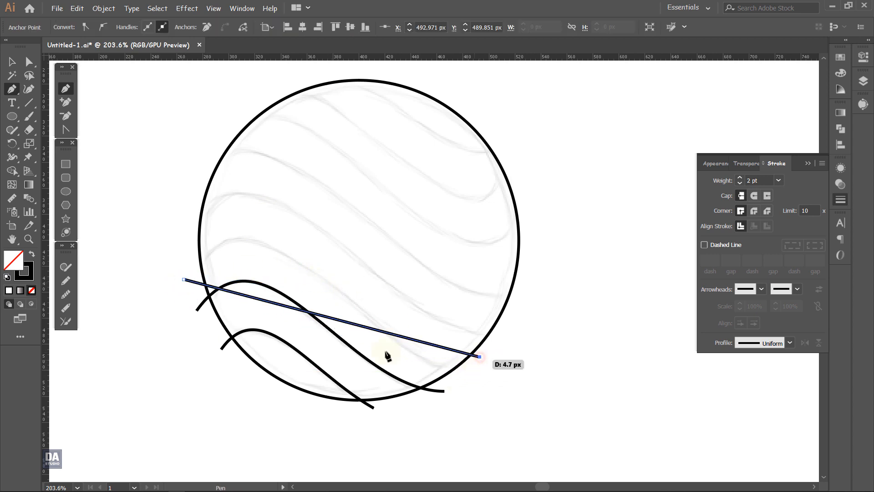
pyautogui.moveTo(208, 286); pyautogui.dragTo(223, 241)
pyautogui.moveTo(374, 301)
pyautogui.mouseDown()
pyautogui.moveTo(371, 385)
pyautogui.moveTo(424, 397)
pyautogui.moveTo(419, 418)
pyautogui.moveTo(404, 412)
pyautogui.mouseUp()
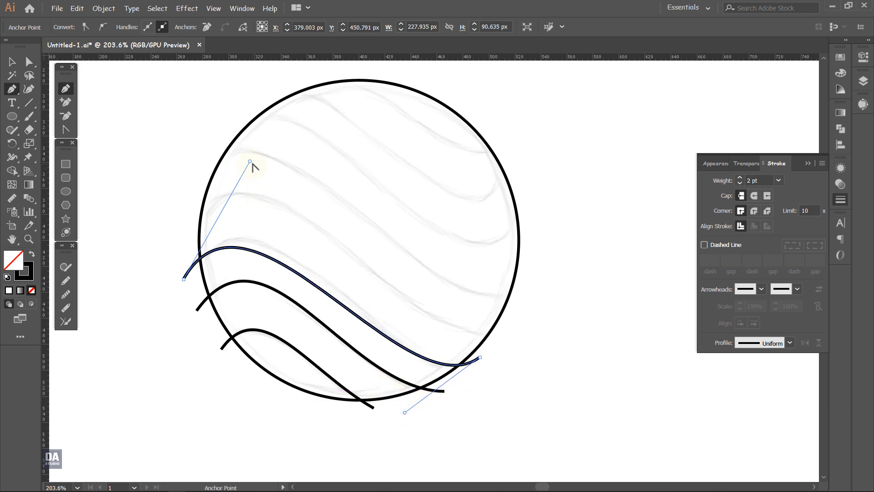
pyautogui.moveTo(250, 161); pyautogui.dragTo(262, 141)
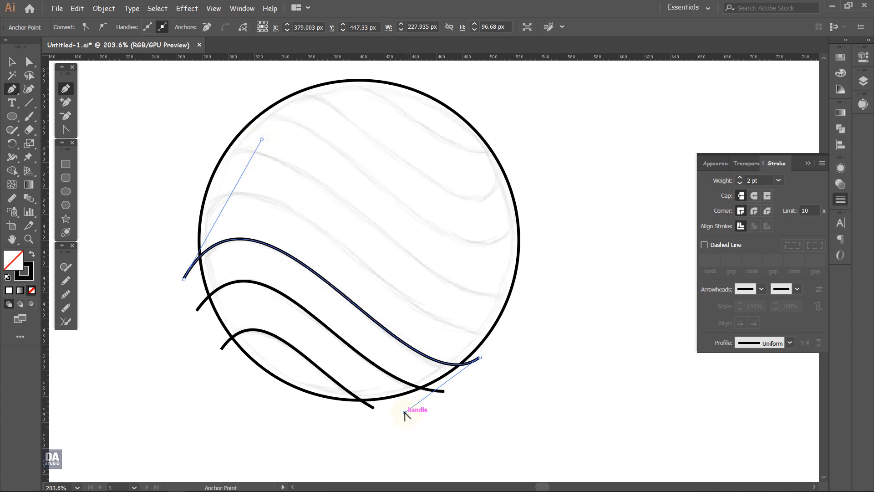
pyautogui.moveTo(404, 413); pyautogui.dragTo(401, 409)
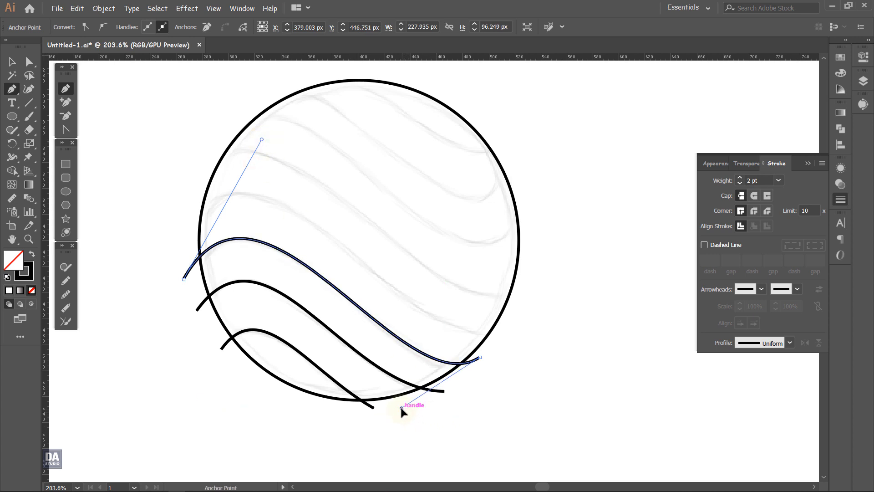
pyautogui.keyDown('ctrl'); pyautogui.click(486, 384); pyautogui.keyUp('ctrl')
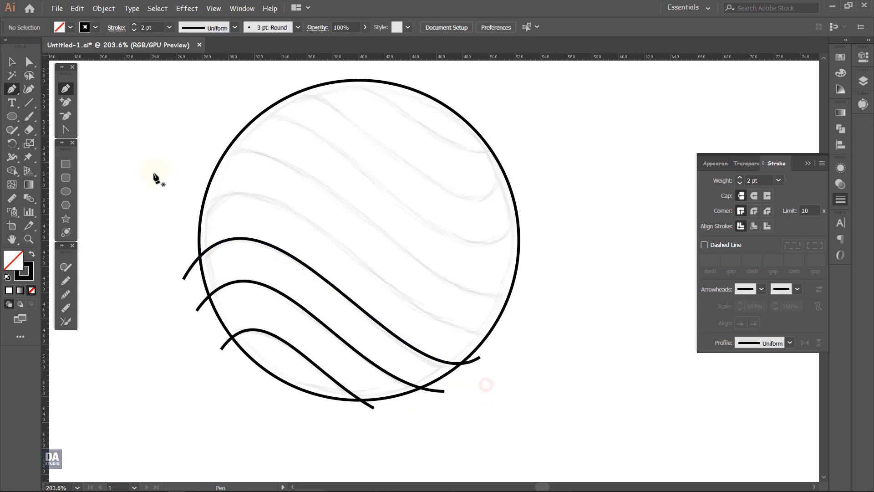
# - Trace the fourth wave from the bottom as an S-shaped path about 253 px wide and 108 px high, overshooting the circle
pyautogui.click(183, 222)
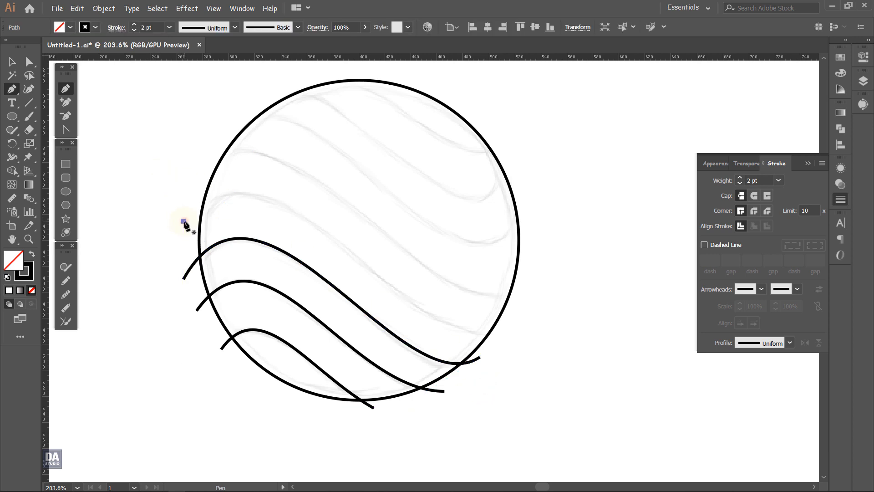
pyautogui.click(513, 316)
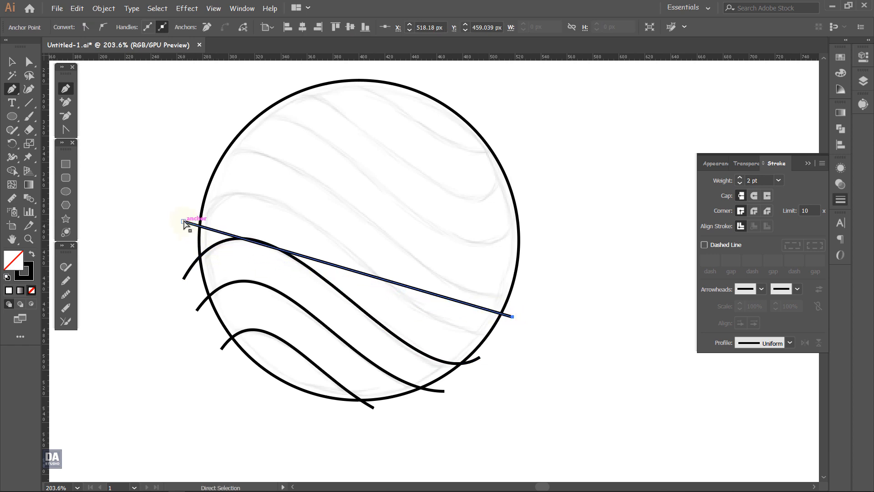
pyautogui.moveTo(184, 221); pyautogui.dragTo(225, 187)
pyautogui.hotkey('ctrl', 'z')
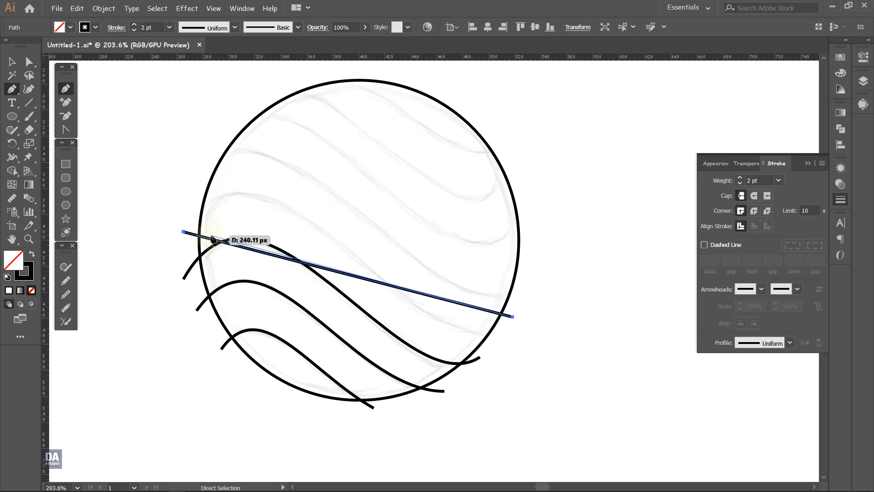
pyautogui.moveTo(209, 238); pyautogui.dragTo(222, 196)
pyautogui.moveTo(394, 262)
pyautogui.mouseDown()
pyautogui.moveTo(391, 347)
pyautogui.moveTo(373, 311)
pyautogui.moveTo(449, 394)
pyautogui.moveTo(444, 404)
pyautogui.mouseUp()
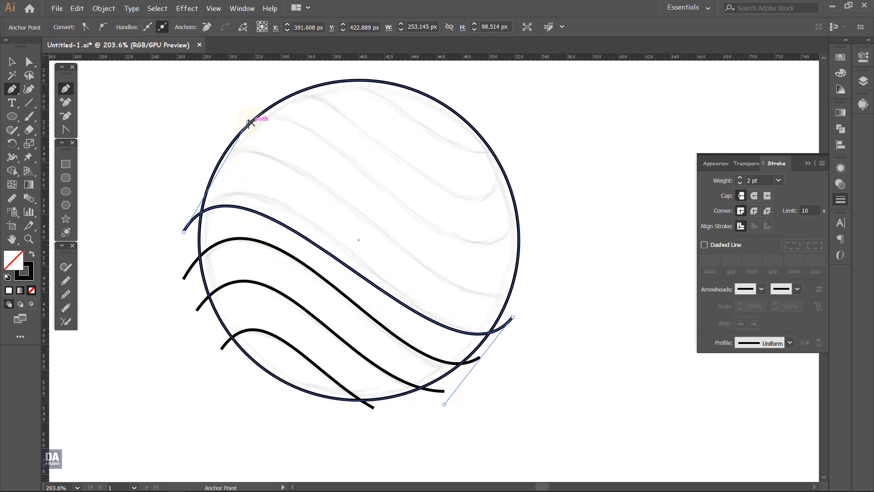
pyautogui.moveTo(248, 122); pyautogui.dragTo(260, 83)
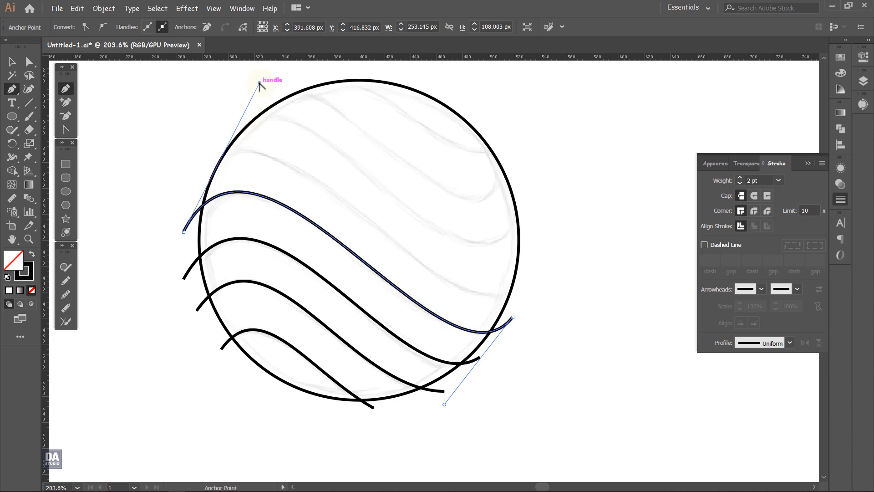
pyautogui.keyDown('ctrl'); pyautogui.click(553, 282); pyautogui.keyUp('ctrl')
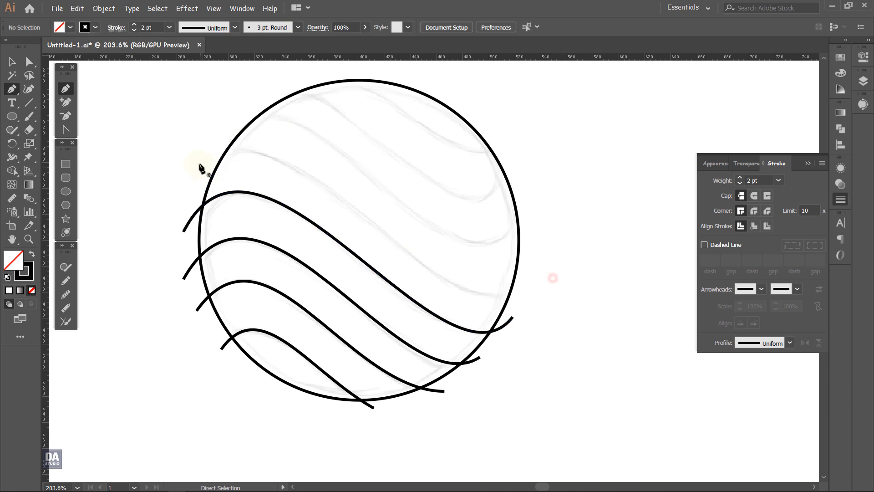
# - Trace the fifth wave from the bottom as an S-shaped path about 257 px wide and 110 px high, overshooting the circle
pyautogui.click(194, 173)
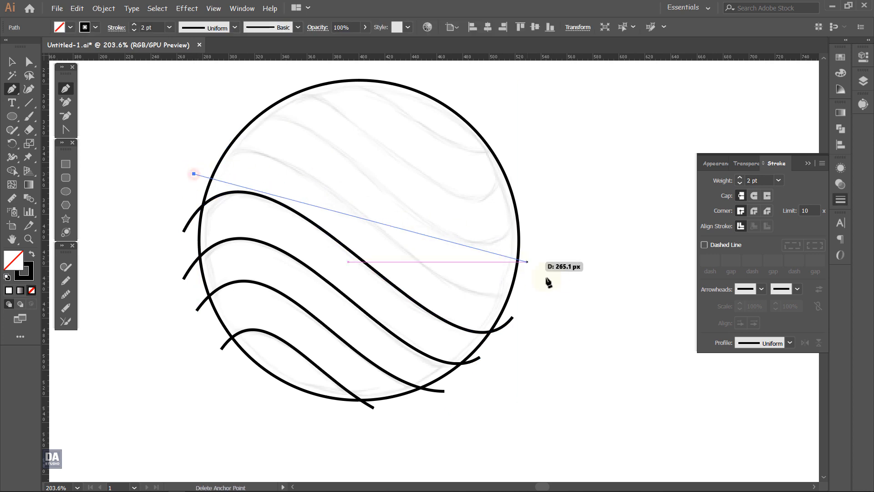
pyautogui.click(529, 279)
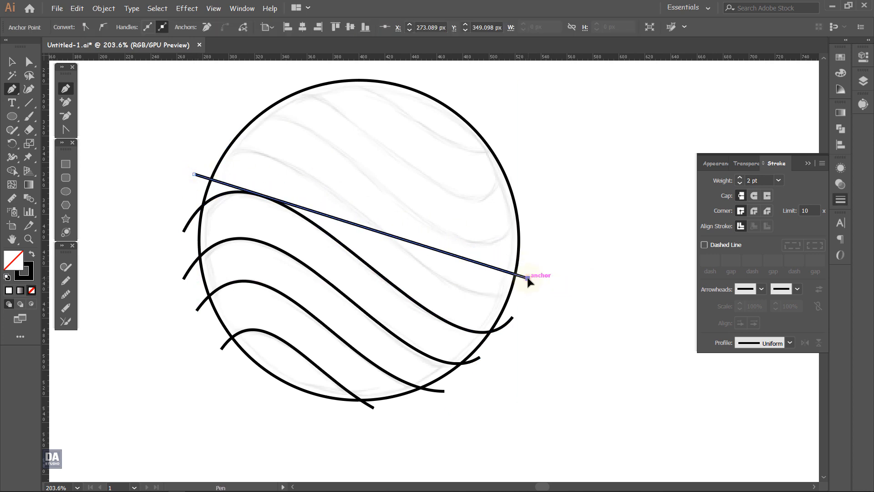
pyautogui.moveTo(499, 269); pyautogui.dragTo(499, 300)
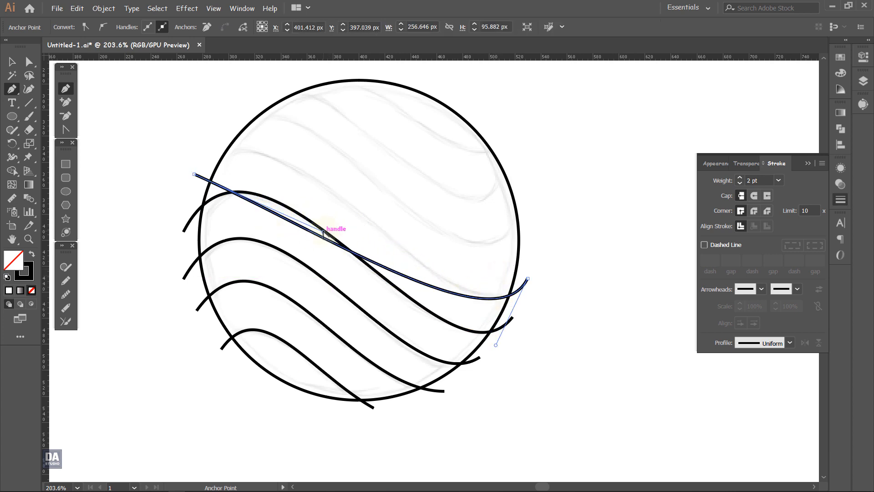
pyautogui.moveTo(318, 222)
pyautogui.mouseDown()
pyautogui.moveTo(261, 111)
pyautogui.moveTo(281, 72)
pyautogui.moveTo(255, 68)
pyautogui.moveTo(304, 64)
pyautogui.mouseUp()
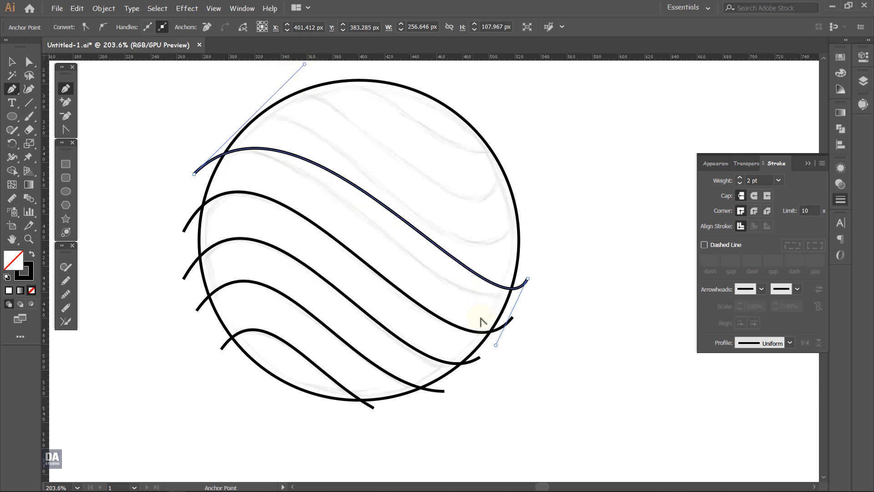
pyautogui.moveTo(495, 345); pyautogui.dragTo(456, 372)
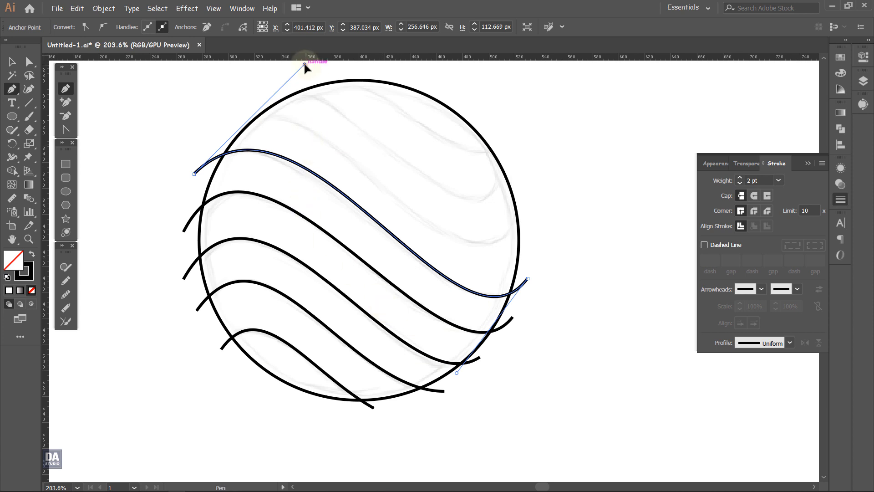
pyautogui.moveTo(305, 64); pyautogui.dragTo(304, 76)
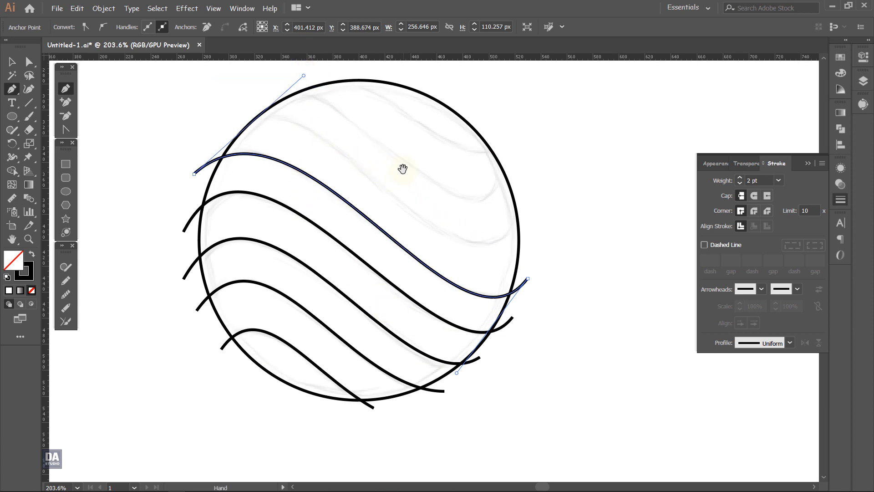
pyautogui.moveTo(403, 169); pyautogui.dragTo(391, 220)
pyautogui.keyDown('ctrl'); pyautogui.click(528, 246); pyautogui.keyUp('ctrl')
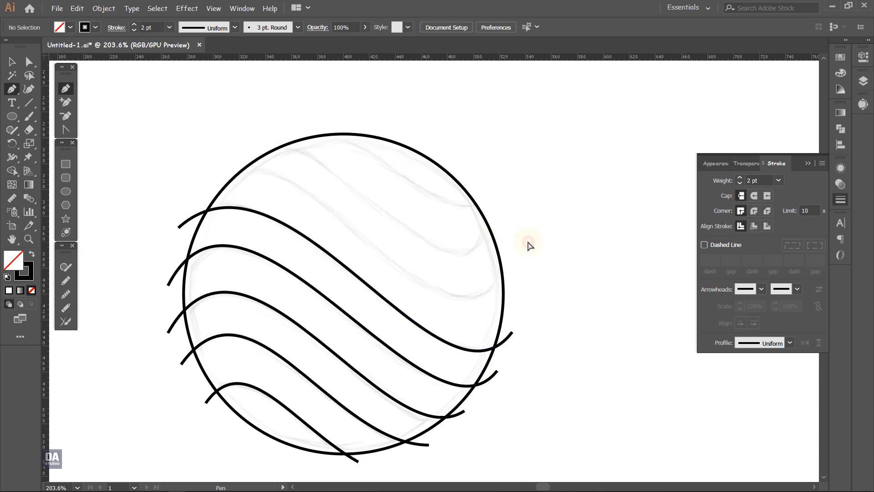
# - Trace the sixth wave from the bottom as an S-shaped path about 232 px wide and 101 px high, overshooting the circle
pyautogui.click(211, 172)
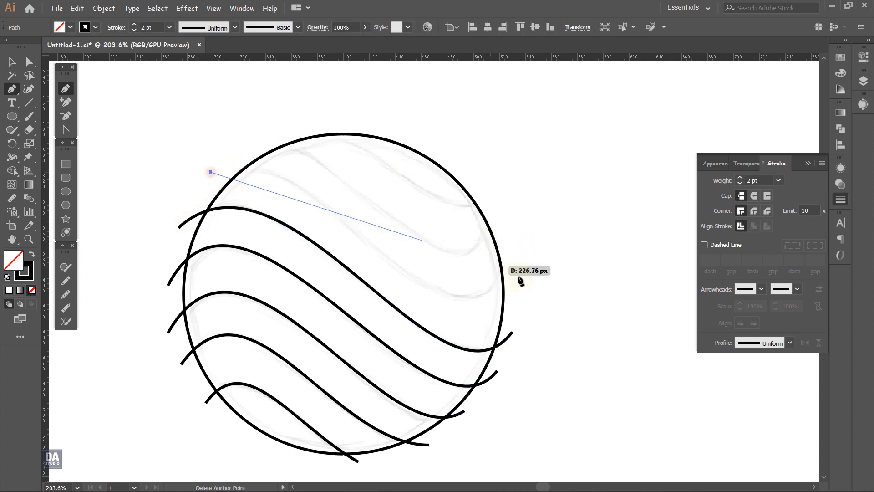
pyautogui.click(512, 244)
pyautogui.moveTo(488, 242); pyautogui.dragTo(489, 300)
pyautogui.moveTo(324, 232)
pyautogui.mouseDown()
pyautogui.moveTo(308, 134)
pyautogui.moveTo(296, 118)
pyautogui.mouseUp()
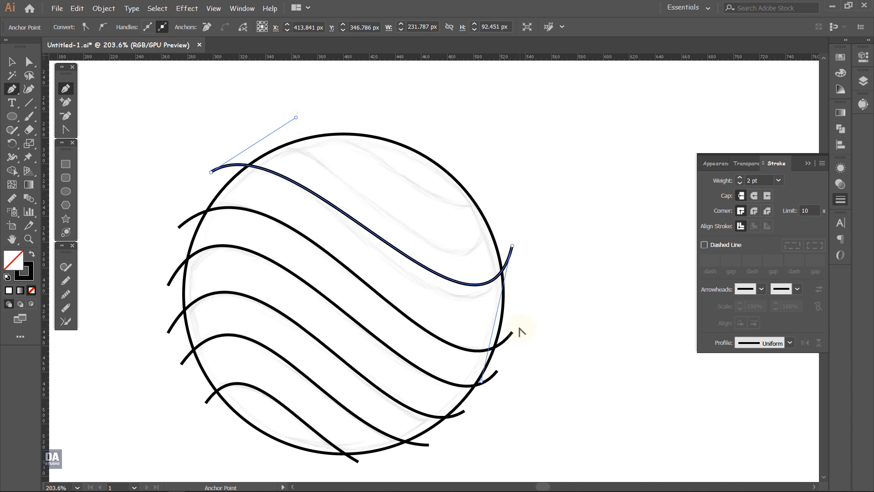
pyautogui.moveTo(482, 383); pyautogui.dragTo(472, 410)
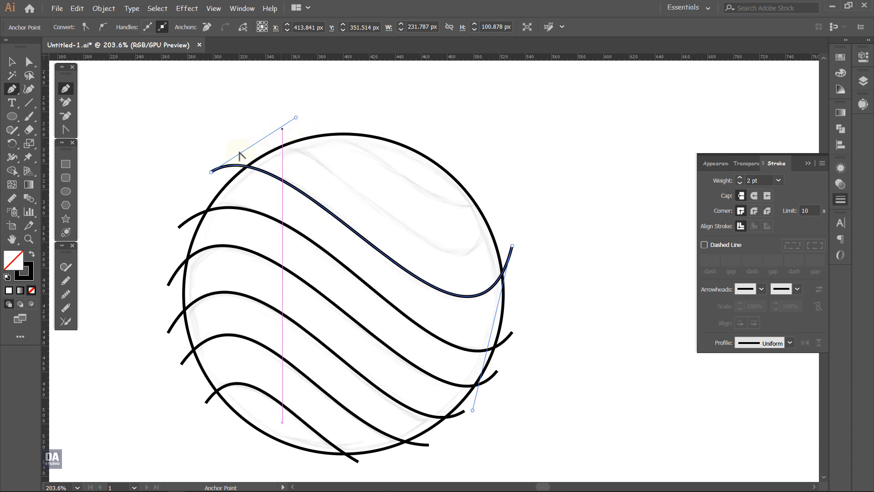
# - Refine the sixth wave by lowering its left endpoint slightly and adjusting the curve handles at both ends to match the sketch
pyautogui.click(211, 172)
pyautogui.hotkey('ctrl', 'z')
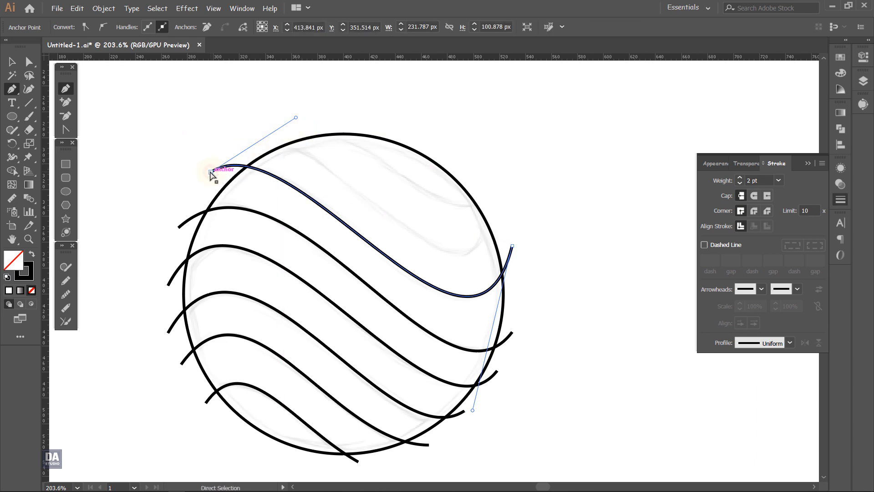
pyautogui.moveTo(211, 172); pyautogui.dragTo(208, 178)
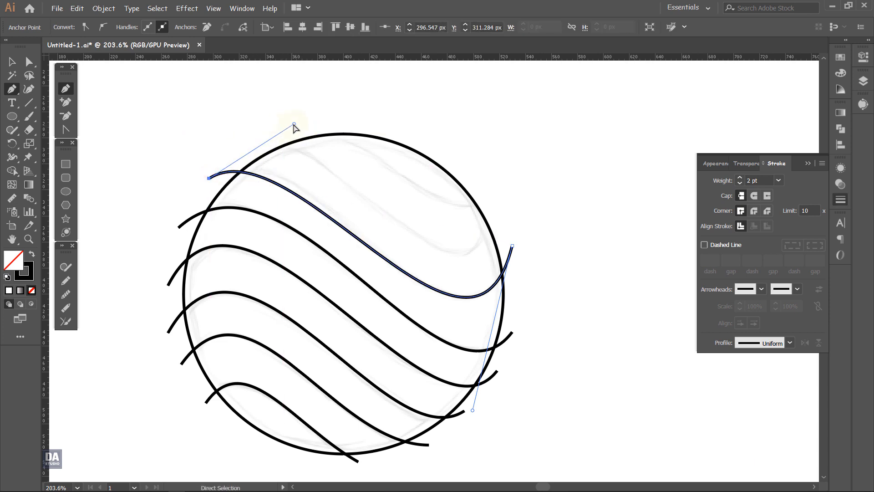
pyautogui.moveTo(294, 124); pyautogui.dragTo(305, 113)
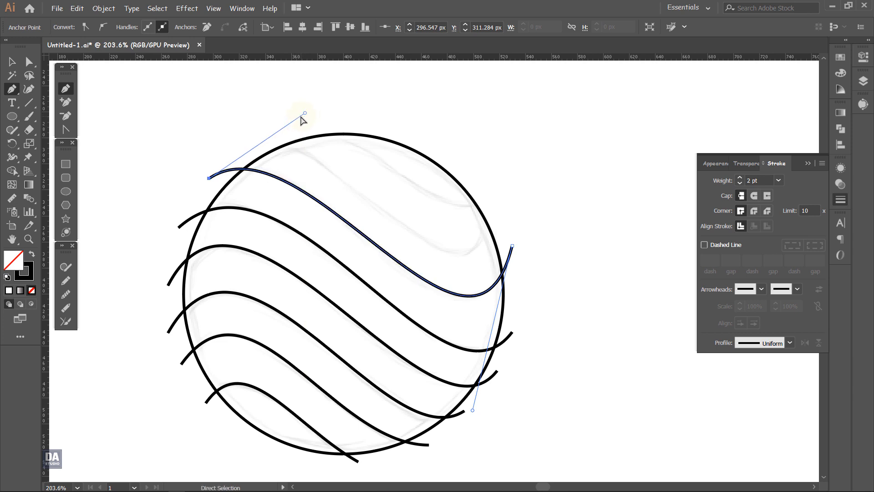
pyautogui.moveTo(472, 409); pyautogui.dragTo(469, 417)
pyautogui.keyDown('ctrl'); pyautogui.click(544, 259); pyautogui.keyUp('ctrl')
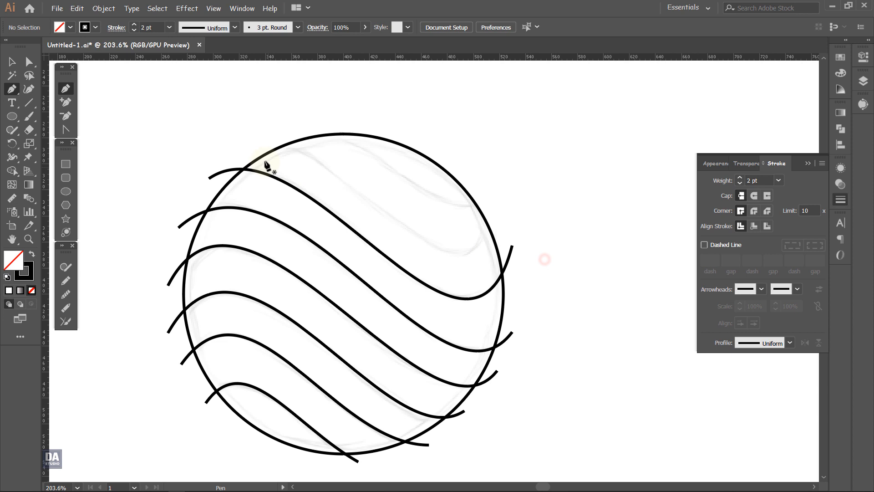
# - Trace the seventh wave from the bottom as an S-shaped path about 191 px wide and 84 px high, overshooting the circle
pyautogui.click(248, 150)
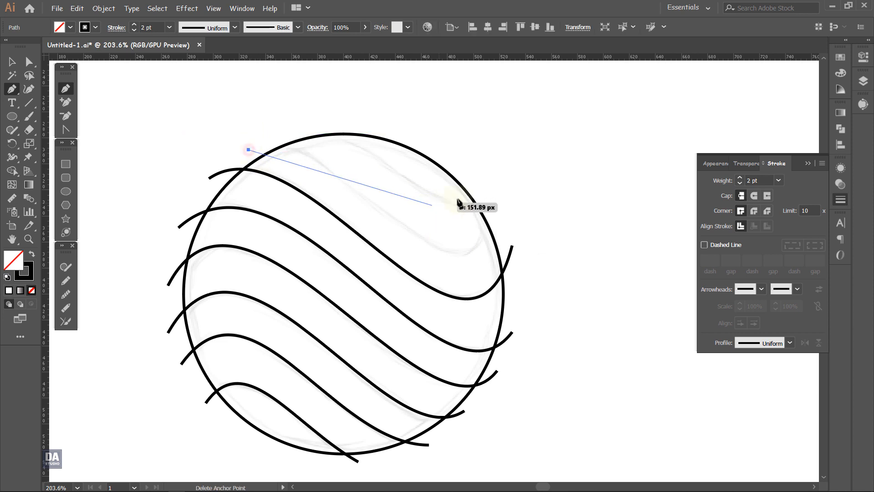
pyautogui.click(497, 200)
pyautogui.press('ctrl')
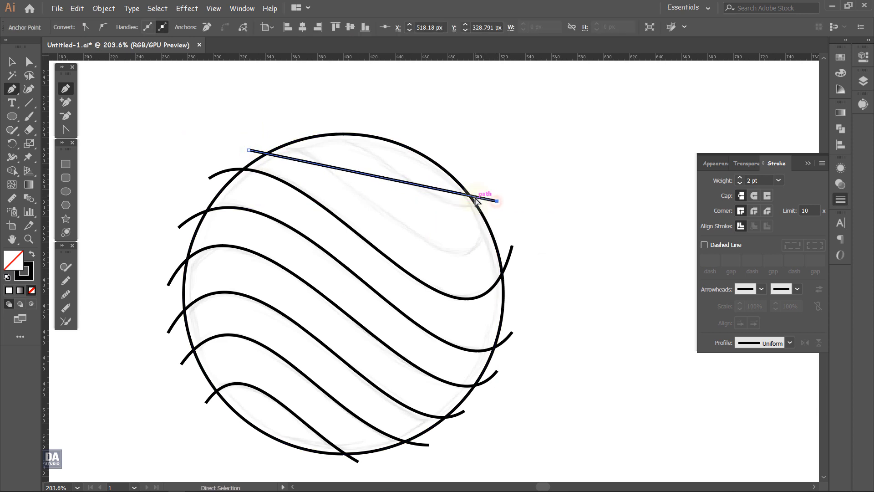
pyautogui.moveTo(476, 199); pyautogui.dragTo(488, 238)
pyautogui.hotkey('ctrl', 'z')
pyautogui.moveTo(340, 186); pyautogui.dragTo(355, 113)
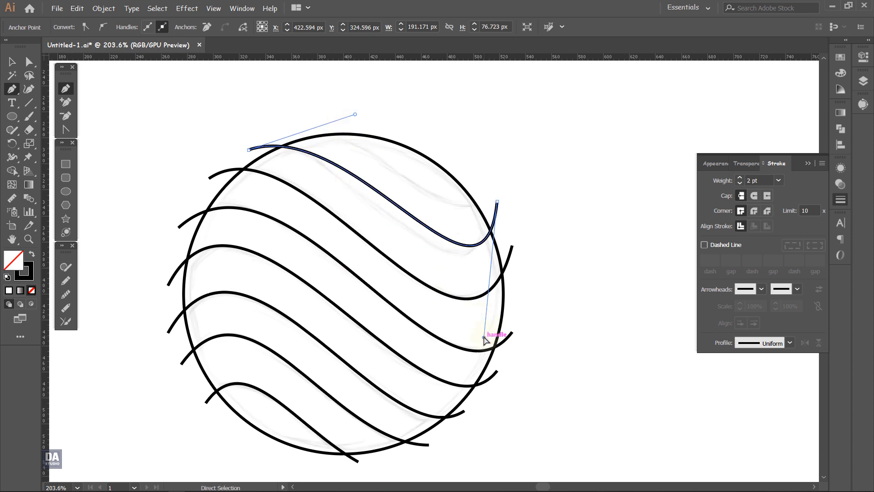
pyautogui.moveTo(484, 338); pyautogui.dragTo(465, 360)
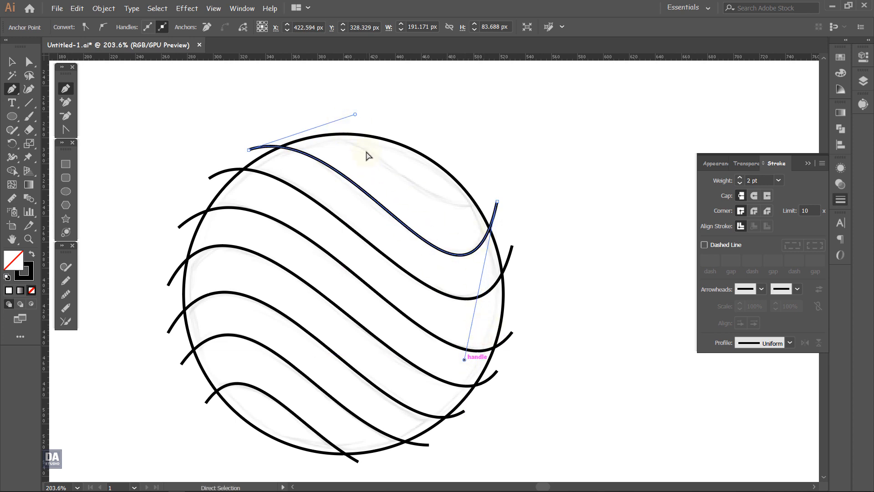
# - Refine the seventh wave by moving its left endpoint slightly outward and adjusting the curve handles at both ends
pyautogui.moveTo(247, 152); pyautogui.dragTo(240, 152)
pyautogui.moveTo(345, 117); pyautogui.dragTo(355, 111)
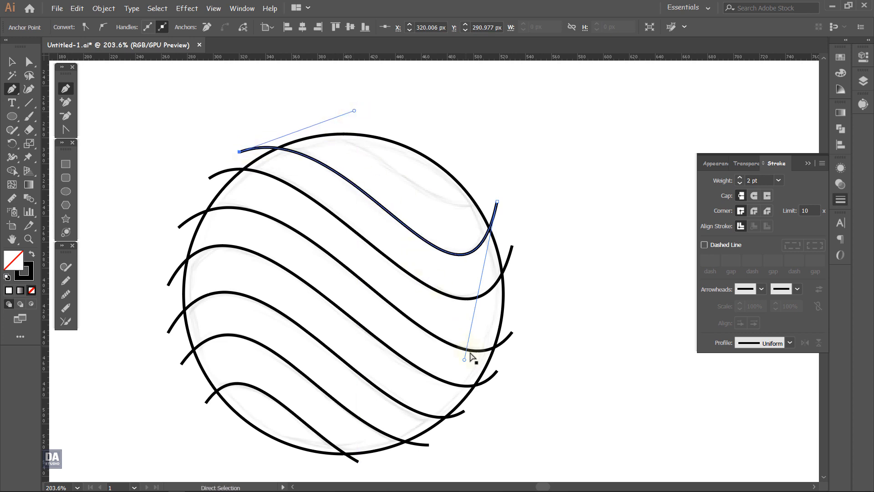
pyautogui.moveTo(465, 360)
pyautogui.mouseDown()
pyautogui.moveTo(450, 365)
pyautogui.moveTo(456, 354)
pyautogui.mouseUp()
pyautogui.keyDown('ctrl'); pyautogui.click(534, 226); pyautogui.keyUp('ctrl')
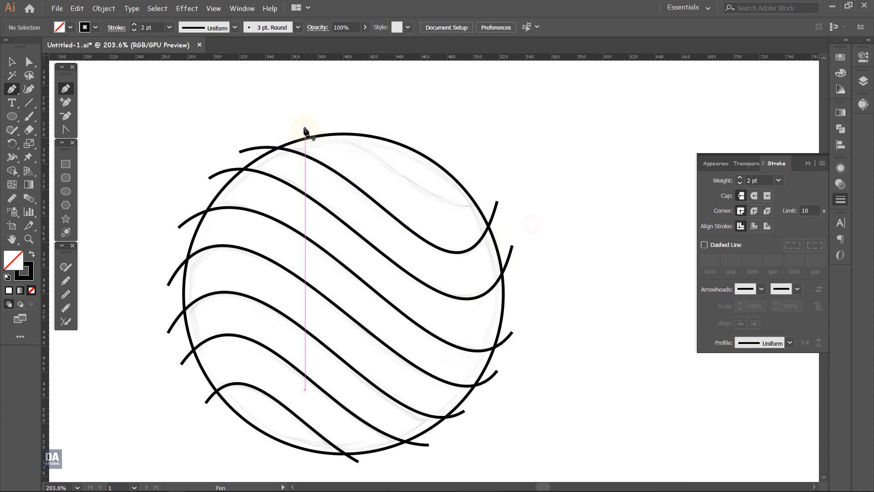
# - Trace the topmost wave as an S-shaped path about 143 px wide and 63 px high, overshooting the circle at both ends
pyautogui.click(305, 127)
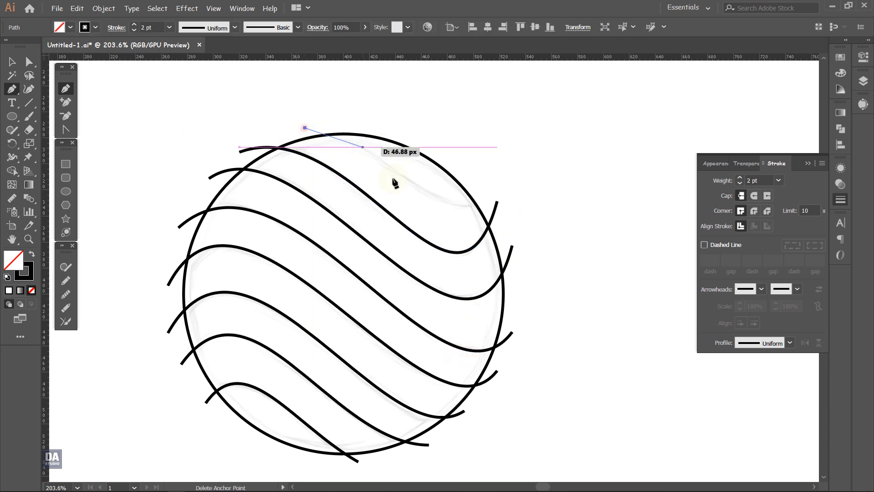
pyautogui.click(490, 188)
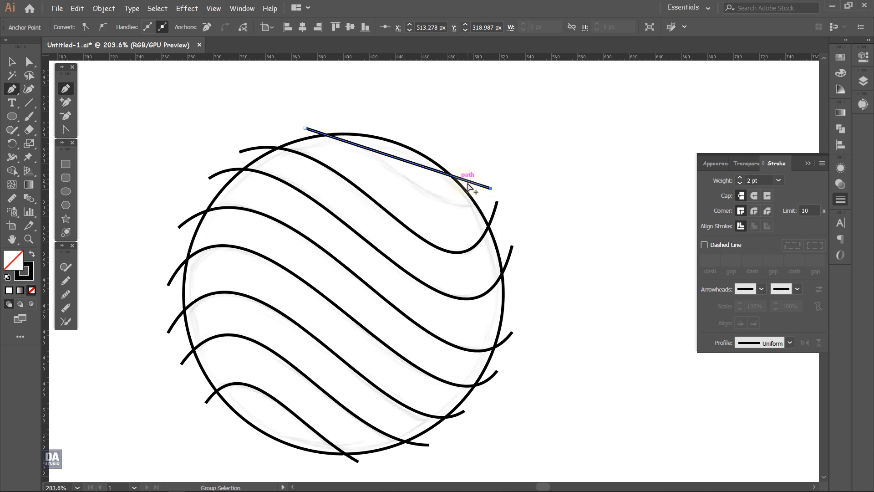
pyautogui.moveTo(467, 181); pyautogui.dragTo(388, 128)
pyautogui.moveTo(475, 243)
pyautogui.mouseDown()
pyautogui.moveTo(455, 265)
pyautogui.moveTo(449, 258)
pyautogui.mouseUp()
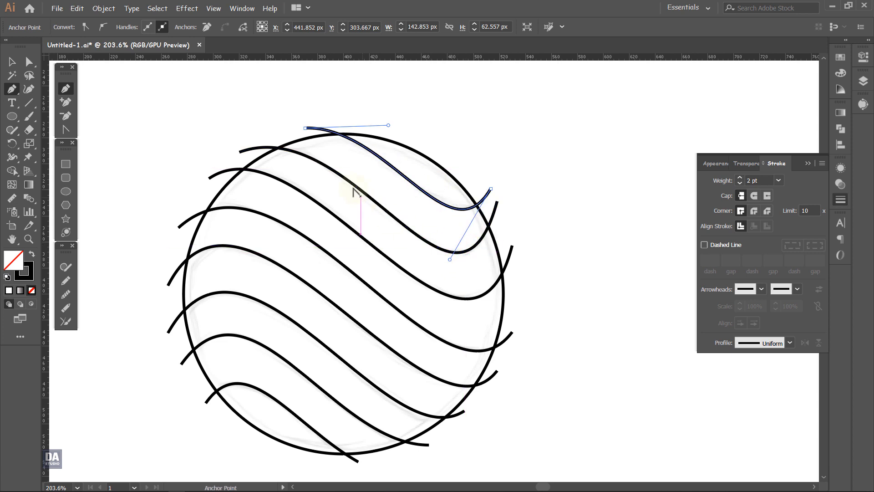
pyautogui.click(66, 89)
pyautogui.press('v')
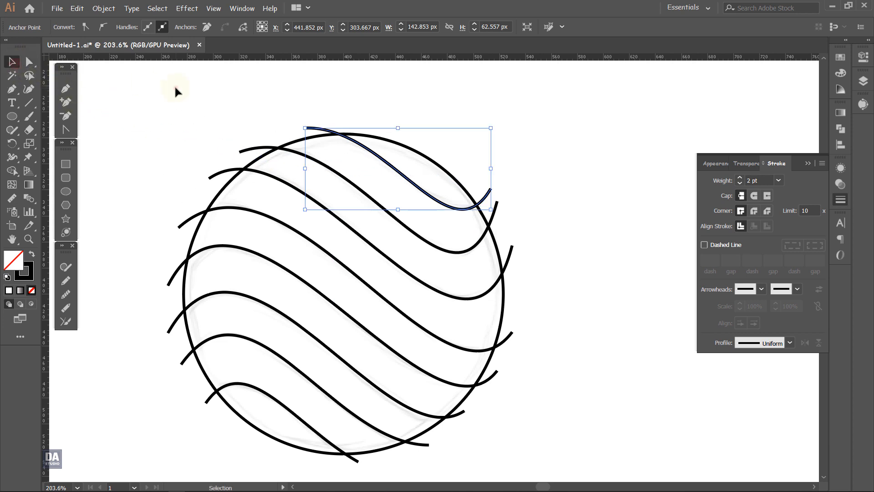
pyautogui.click(174, 88)
pyautogui.moveTo(146, 113); pyautogui.dragTo(490, 444)
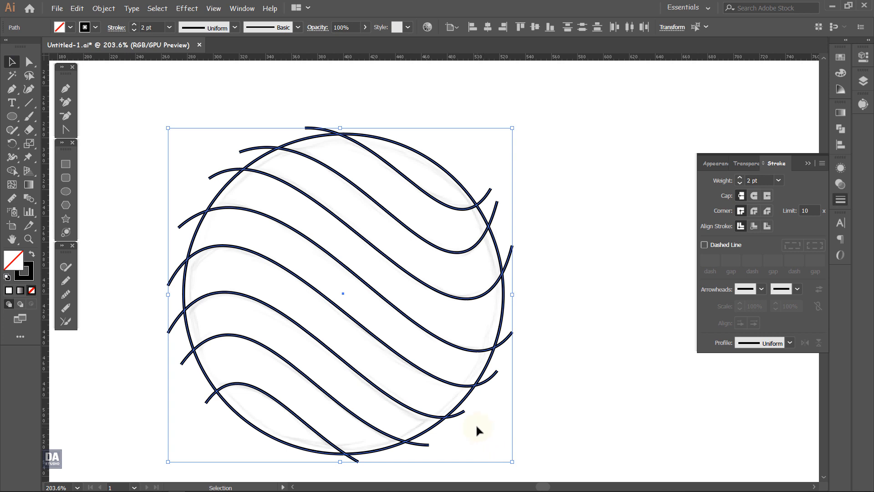
pyautogui.click(475, 426)
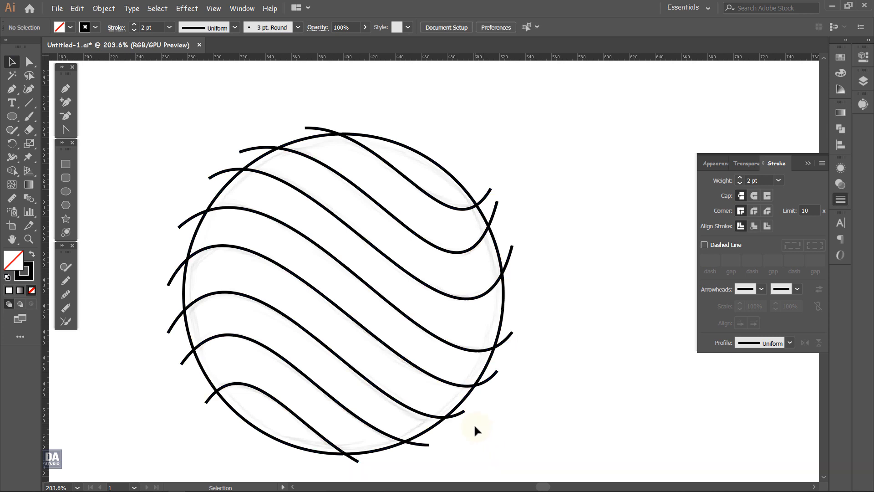
# - Duplicate the circle within Layer 1 and hide the upper of the two ellipses
pyautogui.click(462, 191)
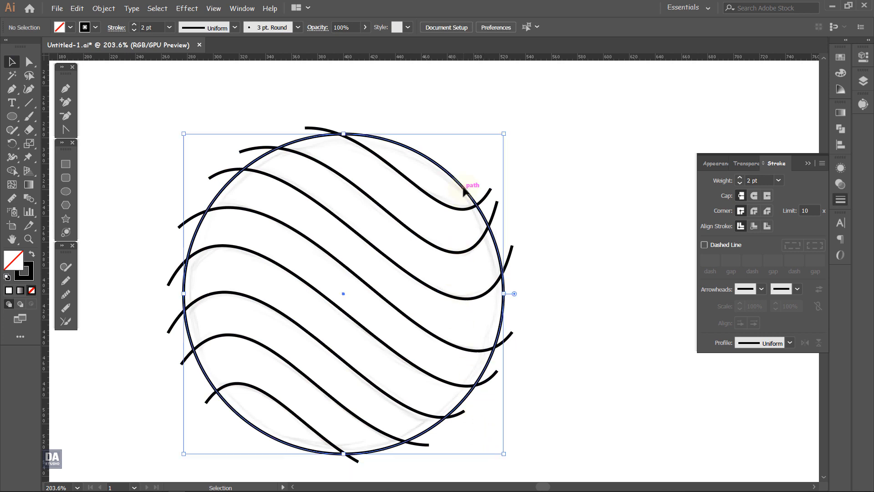
pyautogui.click(864, 81)
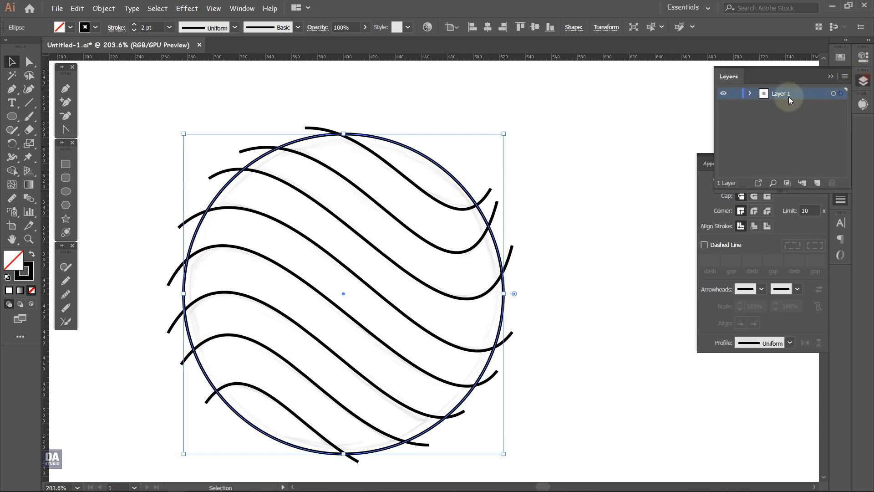
pyautogui.click(748, 94)
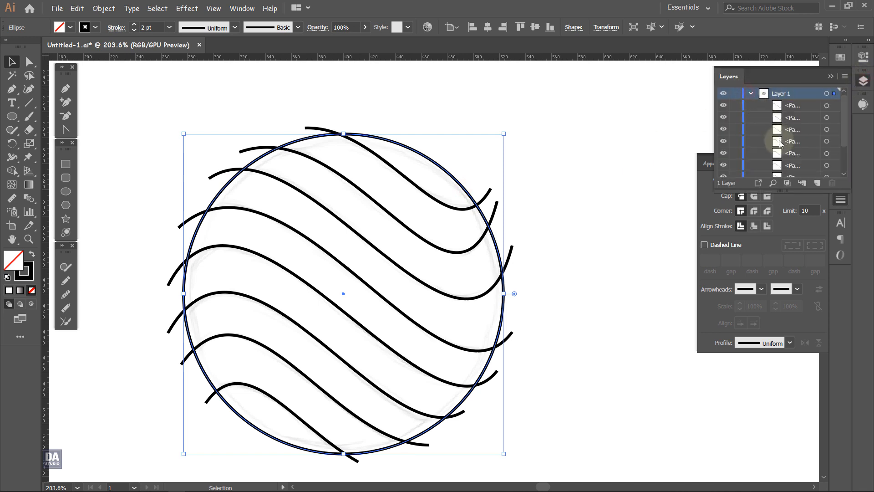
pyautogui.scroll(-3, 780, 144)
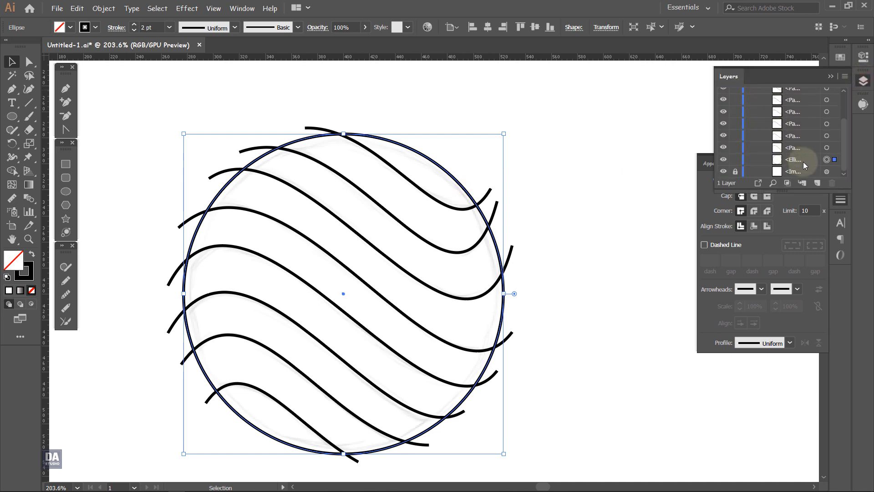
pyautogui.moveTo(817, 159); pyautogui.dragTo(817, 184)
pyautogui.click(724, 149)
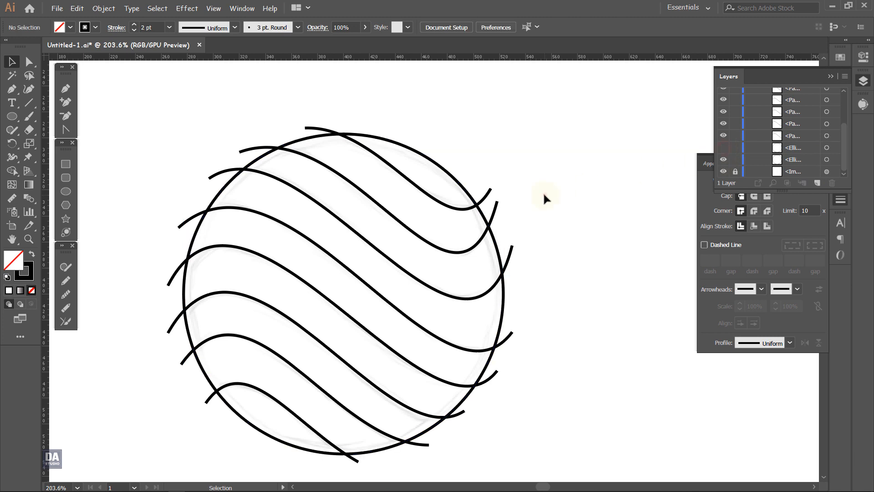
# - Select all the waves with the visible circle for the Shape Builder tool and set the fill to light beige
pyautogui.moveTo(553, 148); pyautogui.dragTo(160, 438)
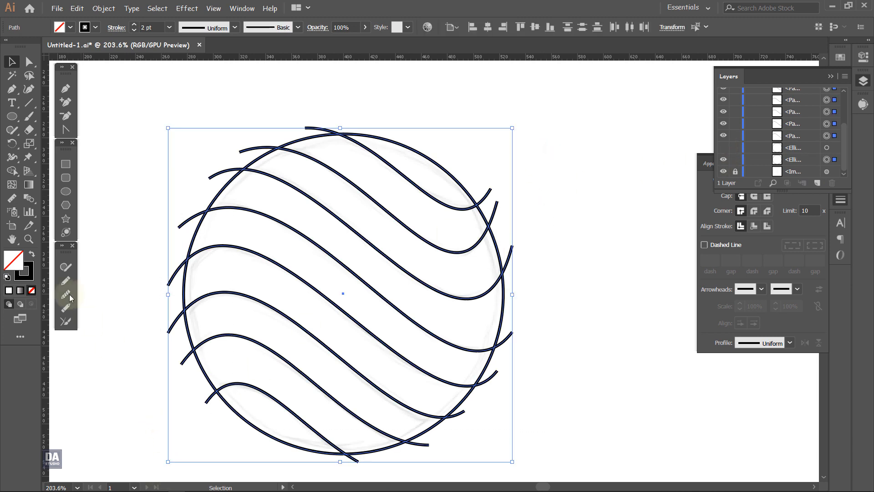
pyautogui.click(14, 173)
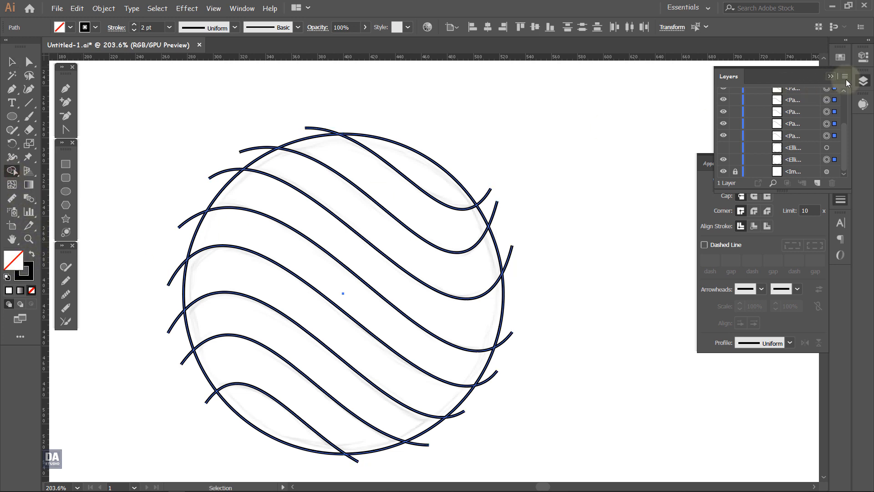
pyautogui.click(862, 79)
pyautogui.click(844, 60)
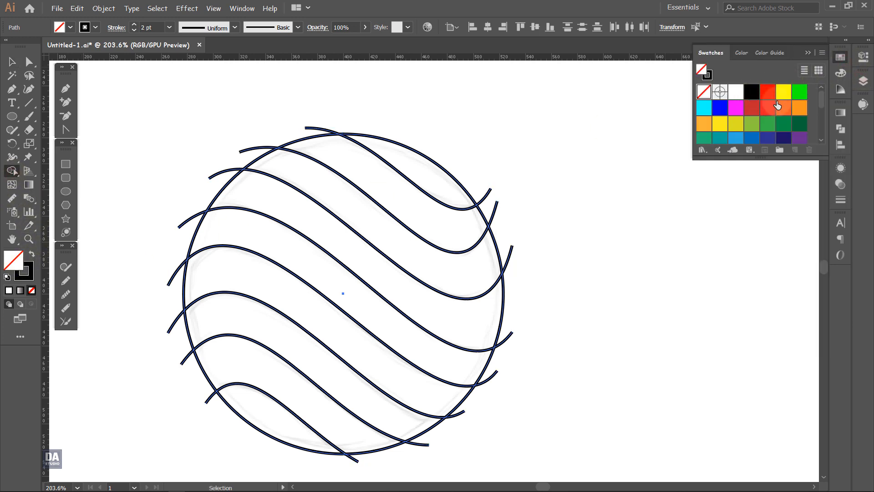
pyautogui.scroll(-2, 790, 118)
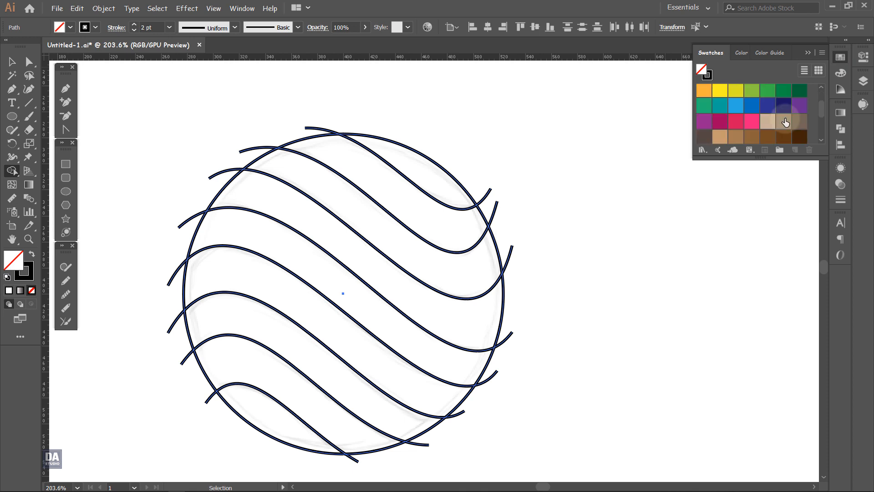
pyautogui.click(719, 138)
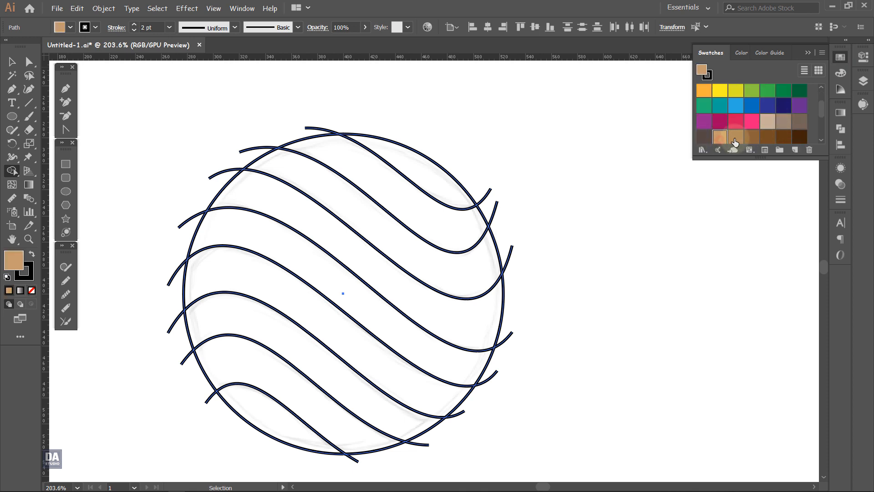
pyautogui.click(735, 138)
pyautogui.click(766, 125)
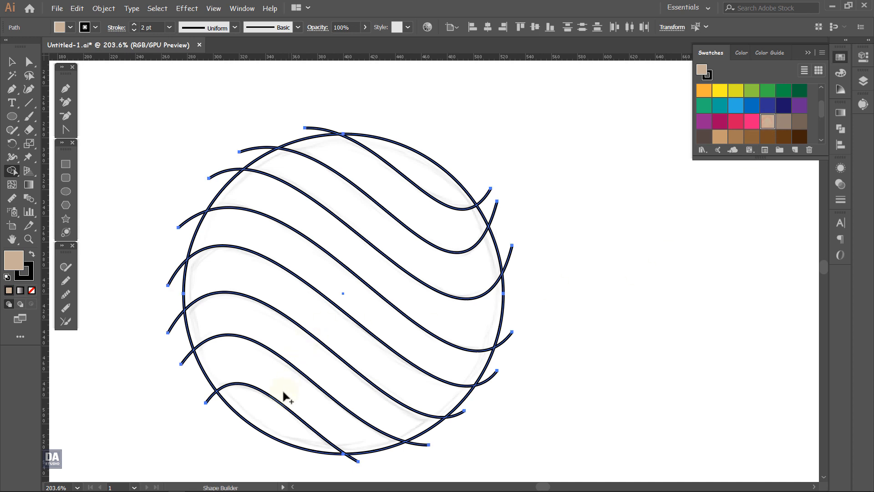
# - Build five beige shapes from every other region of the circle with Shape Builder, from the bottom segment to the top one
pyautogui.click(265, 415)
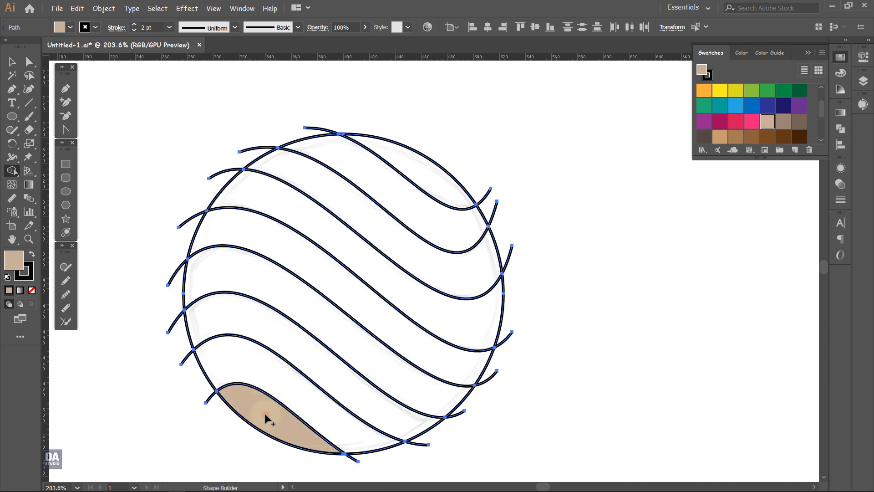
pyautogui.click(300, 355)
pyautogui.click(350, 301)
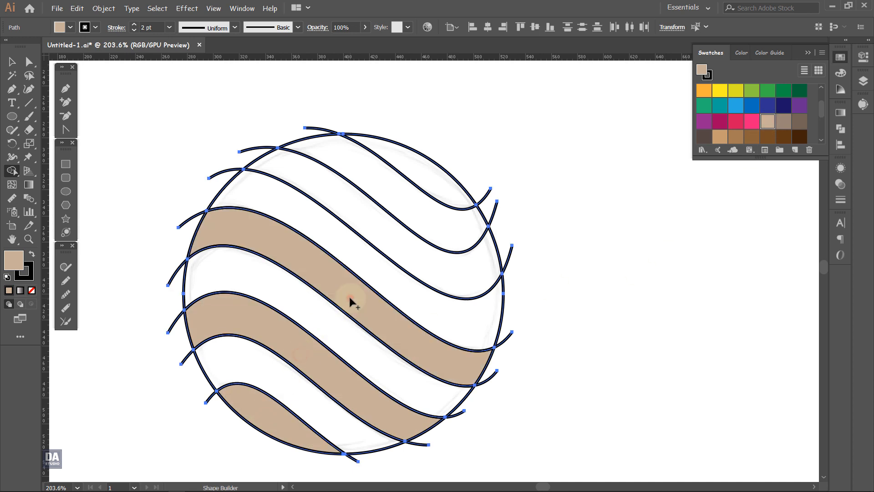
pyautogui.click(416, 184)
pyautogui.click(428, 168)
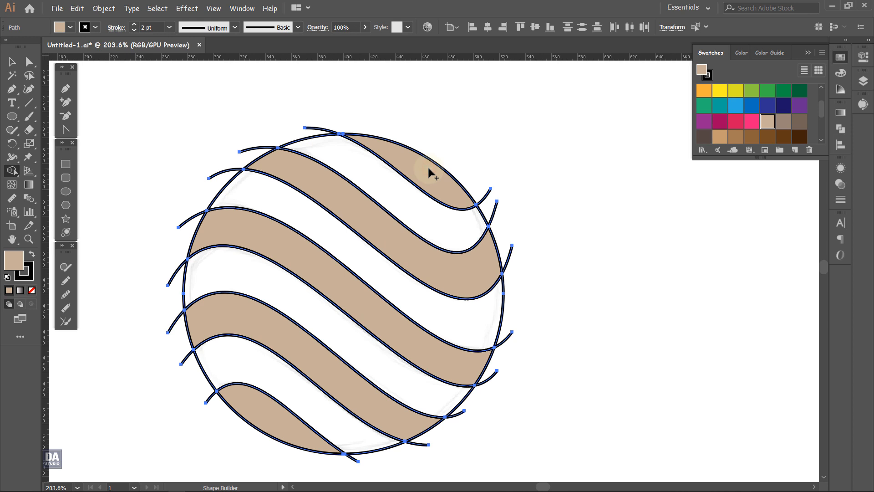
# - Separate the leftover wave and outline segments from the five beige stripes and delete them
pyautogui.click(11, 62)
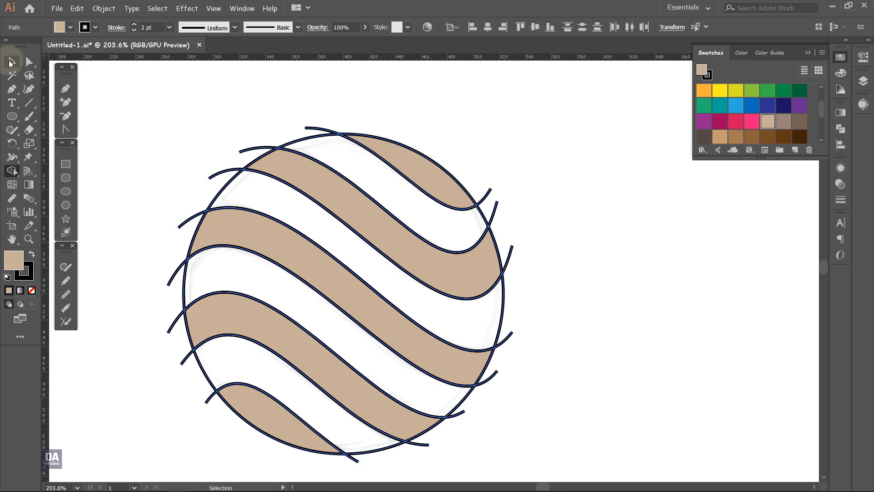
pyautogui.keyDown('shift'); pyautogui.click(420, 166); pyautogui.keyUp('shift')
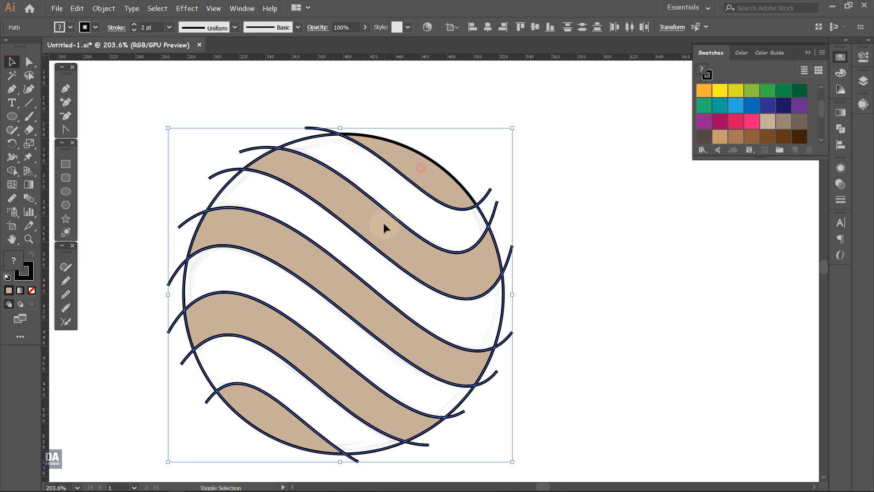
pyautogui.keyDown('shift'); pyautogui.click(384, 224); pyautogui.keyUp('shift')
pyautogui.keyDown('shift'); pyautogui.click(331, 289); pyautogui.keyUp('shift')
pyautogui.keyDown('shift'); pyautogui.click(307, 347); pyautogui.keyUp('shift')
pyautogui.keyDown('shift'); pyautogui.click(266, 419); pyautogui.keyUp('shift')
pyautogui.moveTo(202, 370)
pyautogui.mouseDown()
pyautogui.moveTo(283, 314)
pyautogui.moveTo(567, 344)
pyautogui.mouseUp()
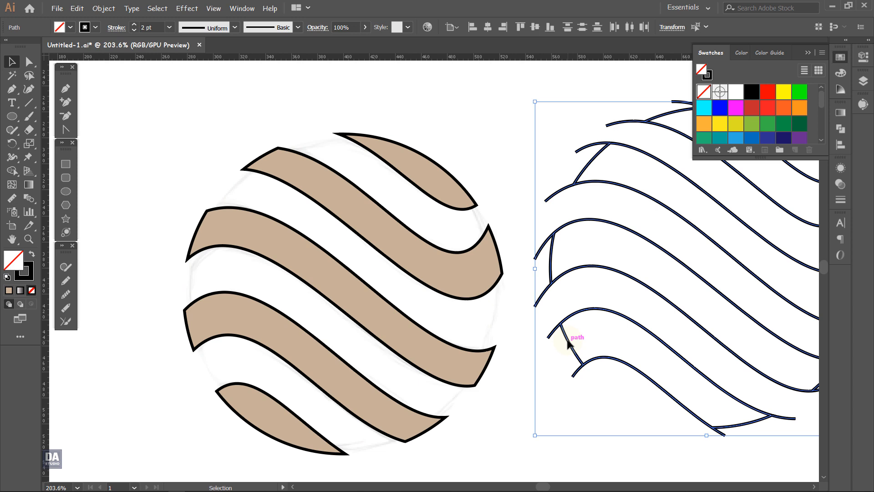
pyautogui.press('Delete')
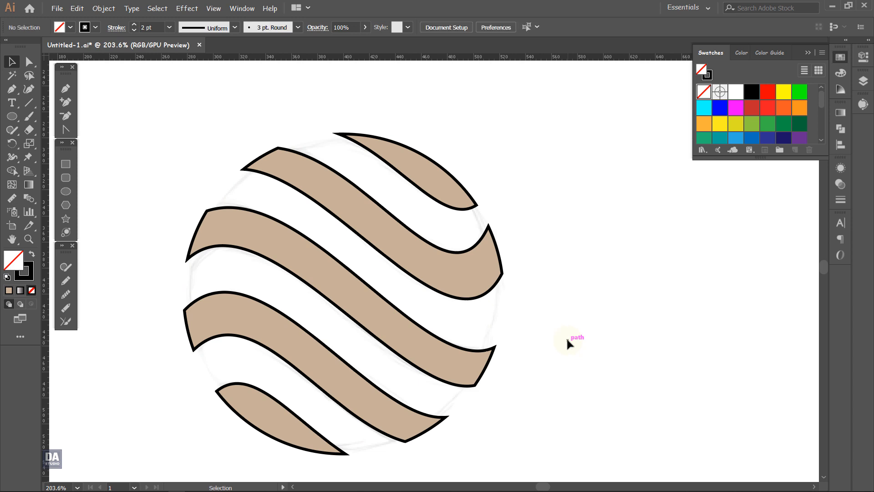
# - Show the hidden circle again and move it below the beige stripes, directly above the locked sketch image
pyautogui.click(861, 82)
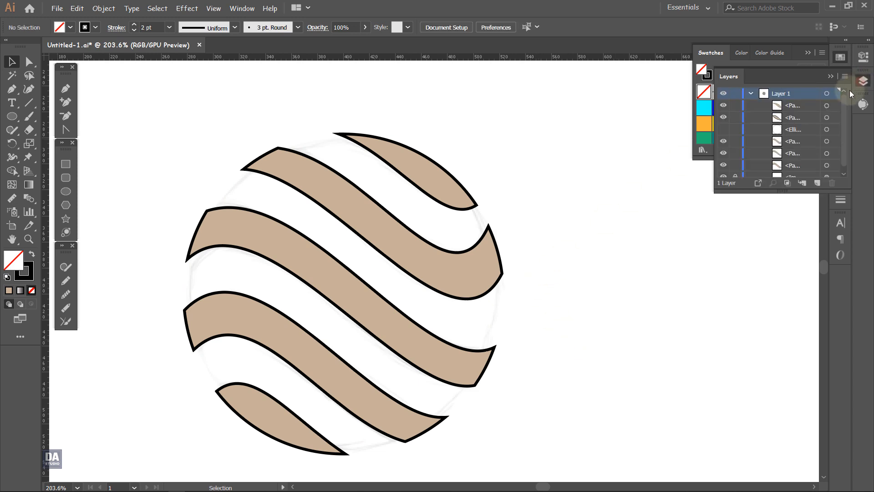
pyautogui.click(725, 129)
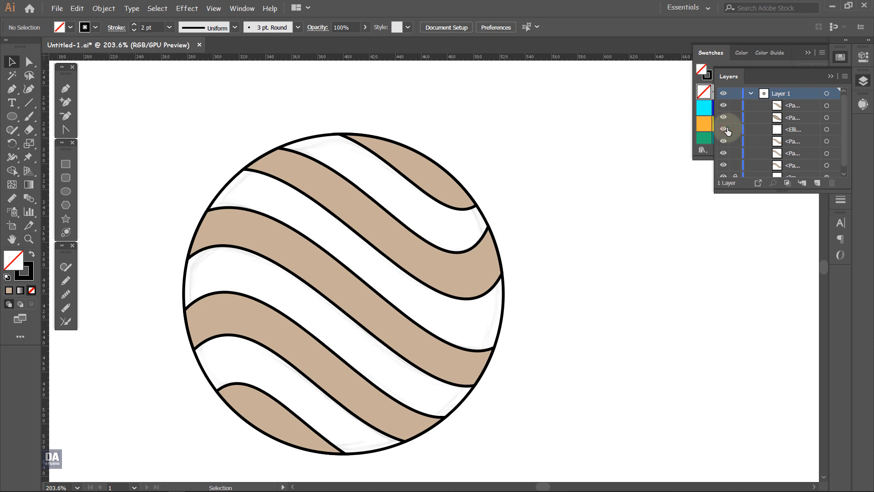
pyautogui.click(783, 133)
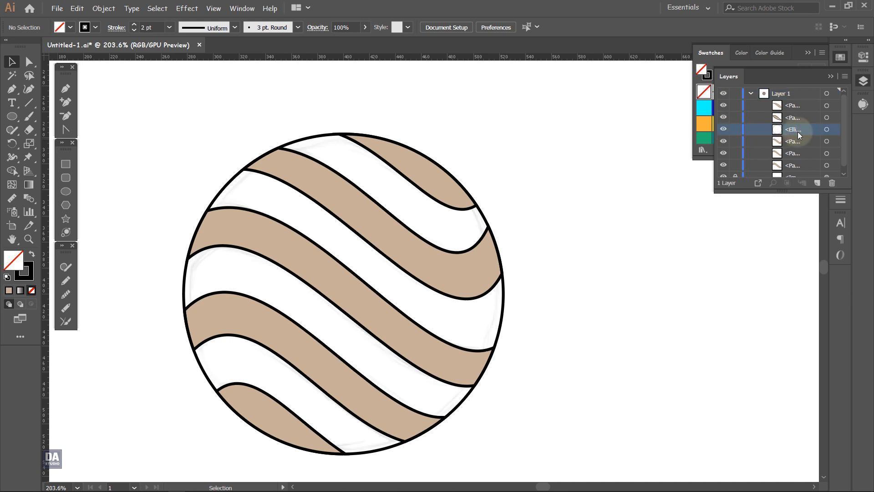
pyautogui.moveTo(798, 132); pyautogui.dragTo(798, 169)
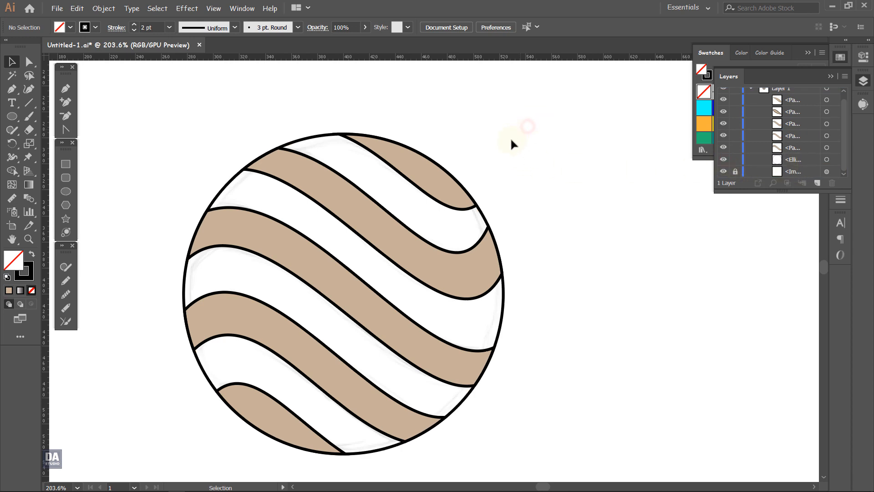
pyautogui.scroll(-3, 531, 189)
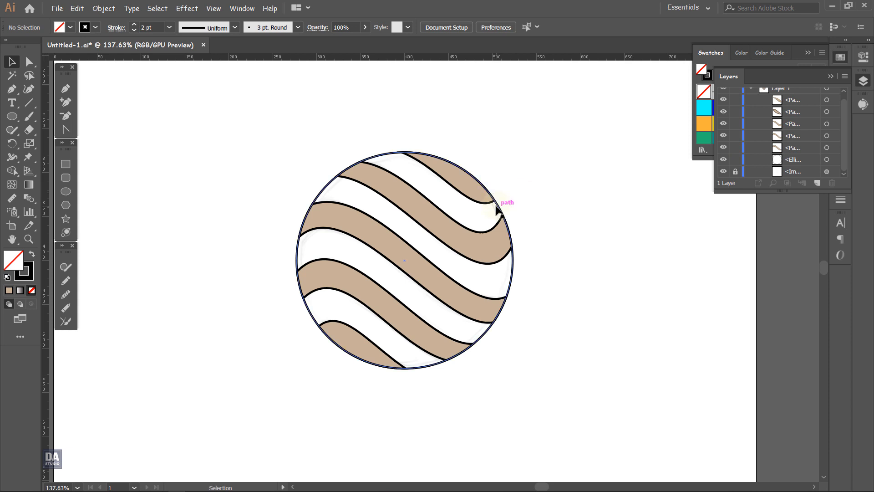
# - Fill the full circle behind the beige stripes with the dark brown swatch R=115 G=99 B=87
pyautogui.click(501, 201)
pyautogui.click(865, 89)
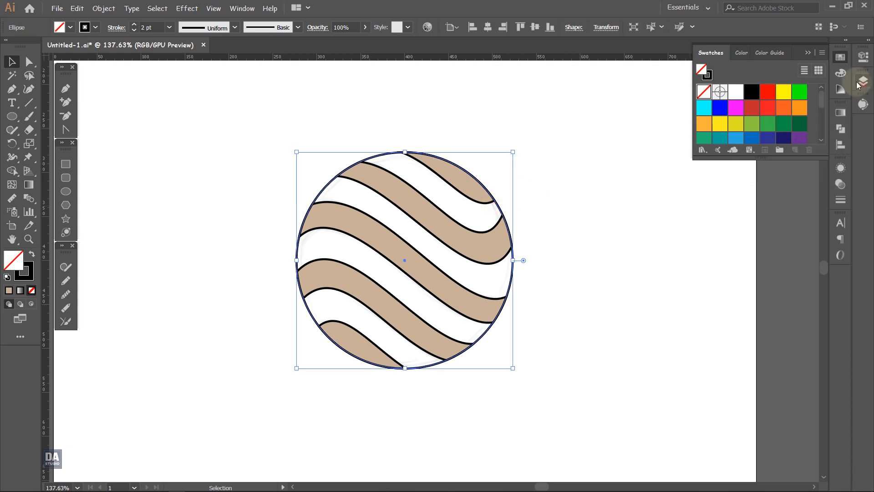
pyautogui.scroll(-3, 774, 130)
pyautogui.scroll(2, 774, 129)
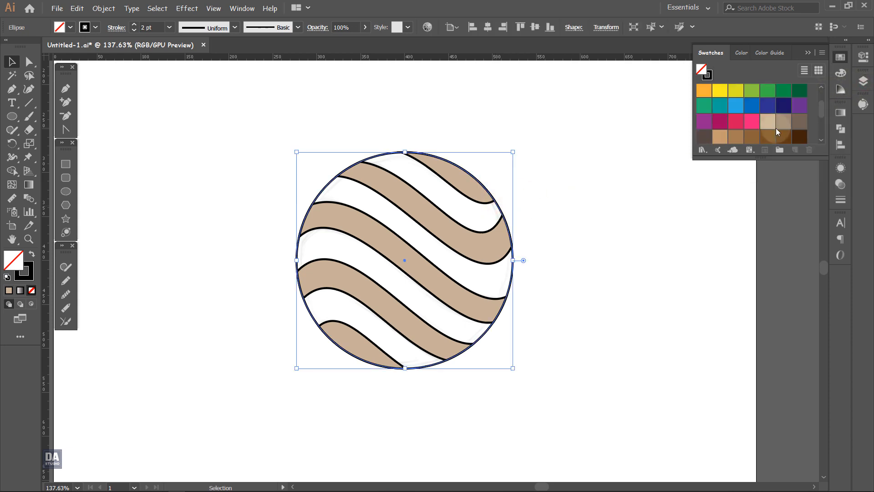
pyautogui.click(799, 121)
pyautogui.click(799, 124)
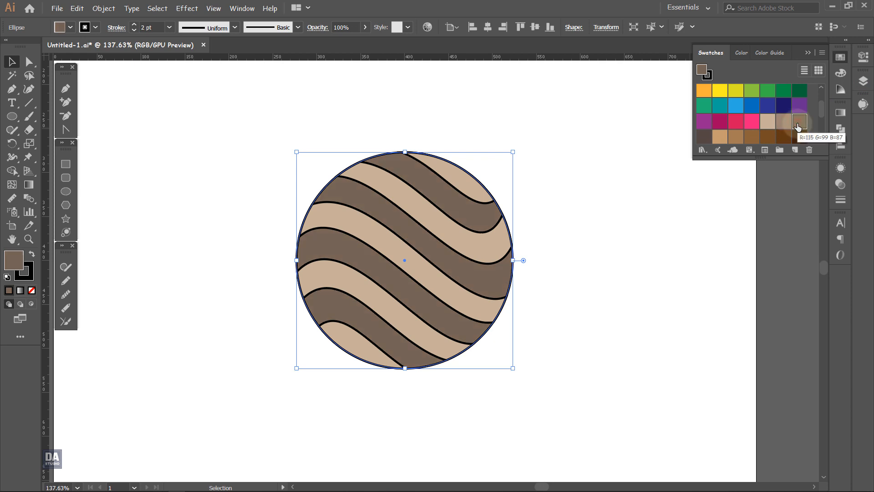
pyautogui.click(612, 200)
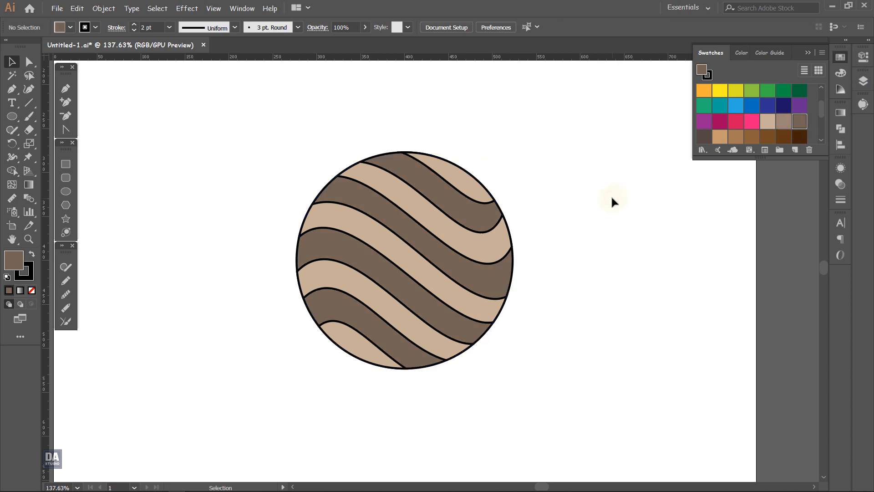
# - Remove the stroke from the circle and all five beige stripes
pyautogui.moveTo(563, 146); pyautogui.dragTo(326, 360)
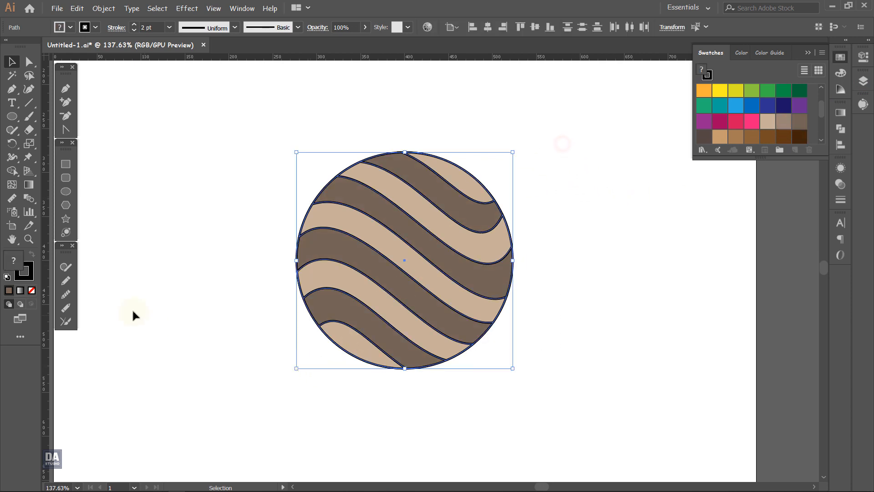
pyautogui.click(32, 290)
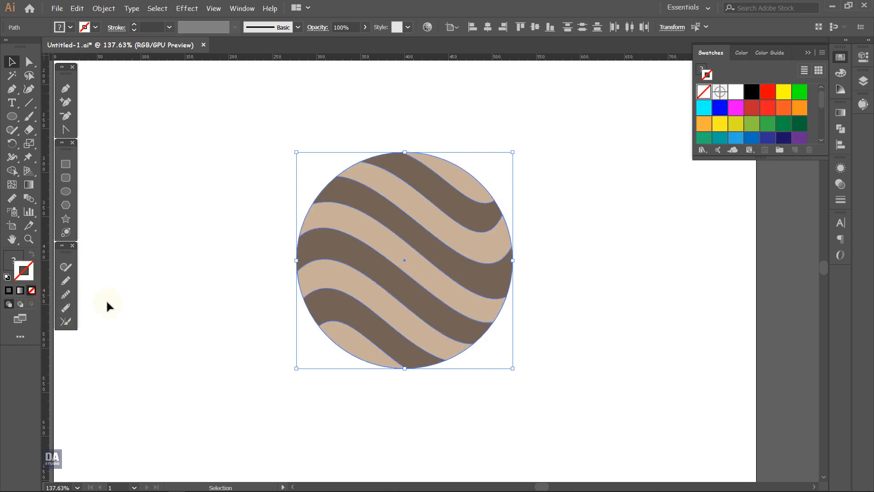
pyautogui.click(211, 301)
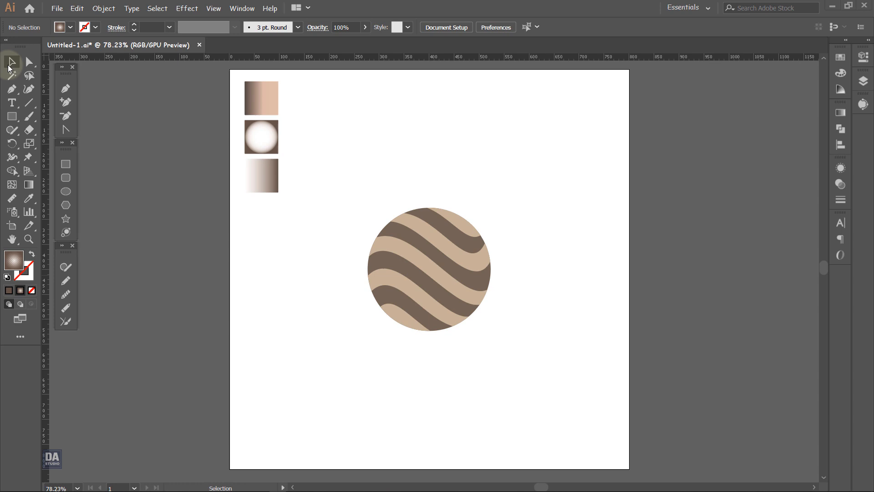
# - Move the three sample gradient squares from the artboard's corner to beside the striped circle
pyautogui.click(10, 67)
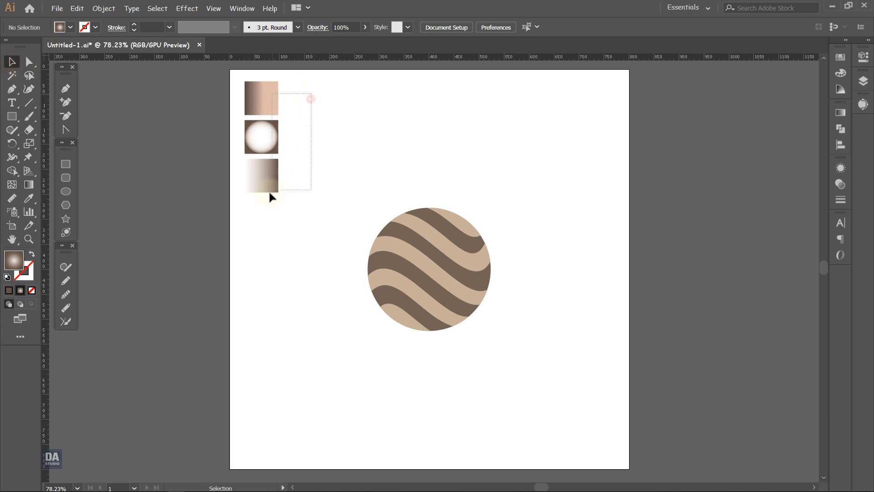
pyautogui.moveTo(270, 196); pyautogui.dragTo(554, 320)
pyautogui.click(646, 330)
pyautogui.moveTo(504, 269); pyautogui.dragTo(606, 273)
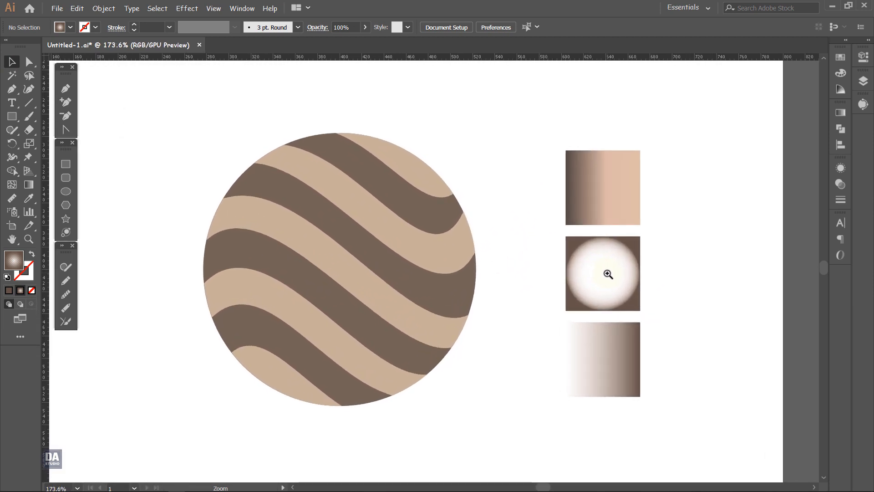
# - Select the five beige stripes and fill them with the brown-to-peach gradient sampled from the topmost square
pyautogui.click(434, 188)
pyautogui.keyDown('shift'); pyautogui.click(432, 252); pyautogui.keyUp('shift')
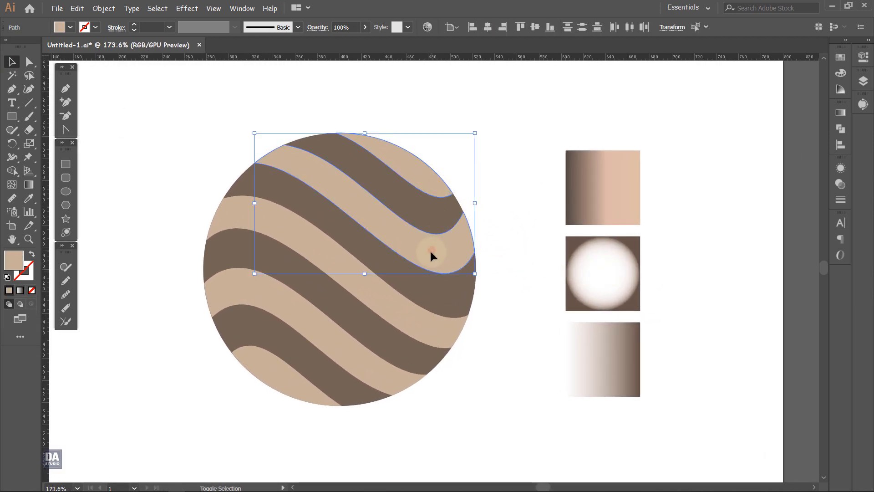
pyautogui.keyDown('shift'); pyautogui.click(402, 310); pyautogui.keyUp('shift')
pyautogui.keyDown('shift'); pyautogui.click(338, 346); pyautogui.keyUp('shift')
pyautogui.keyDown('shift'); pyautogui.click(295, 379); pyautogui.keyUp('shift')
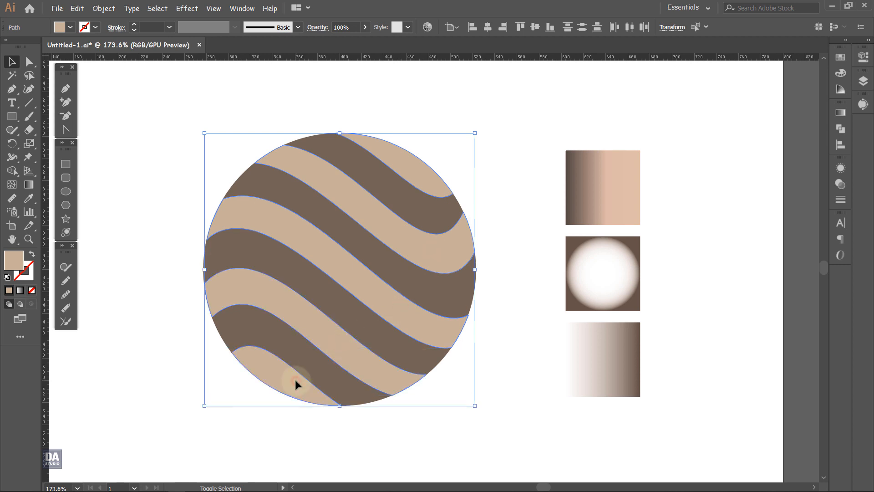
pyautogui.click(837, 114)
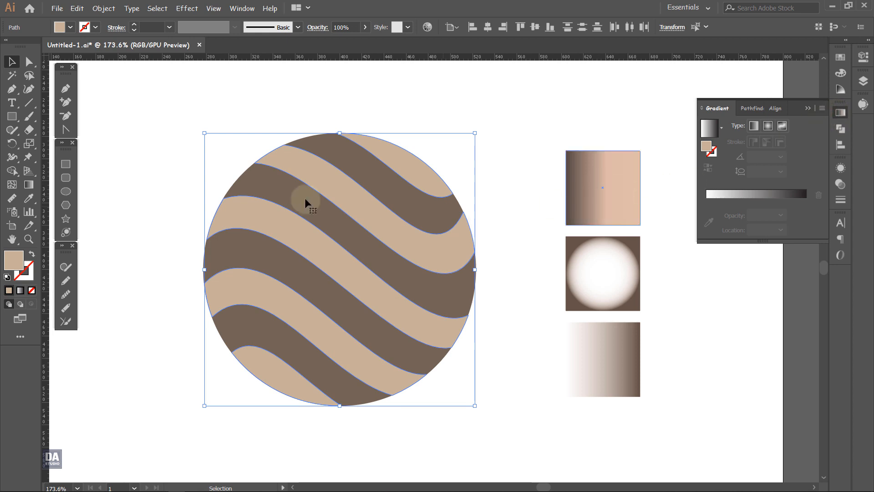
pyautogui.click(29, 198)
pyautogui.click(630, 200)
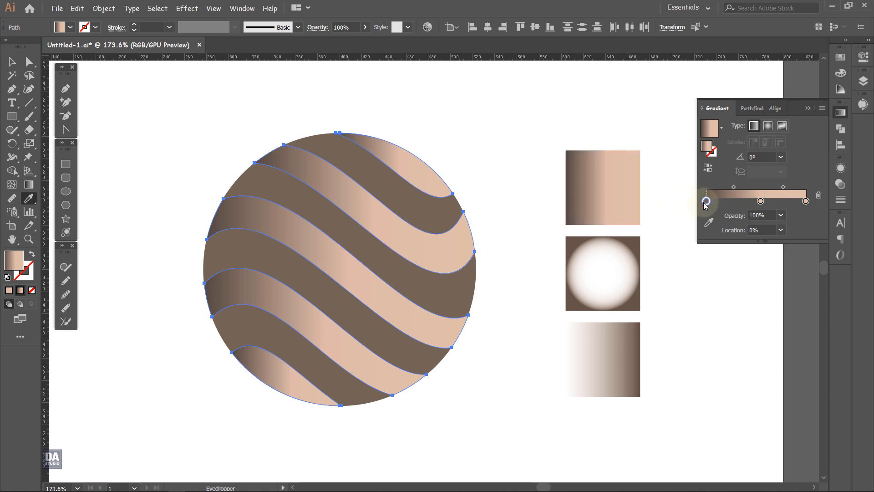
# - Examine the HSB colour values of the three colour stops in the stripes' gradient
pyautogui.doubleClick(705, 201)
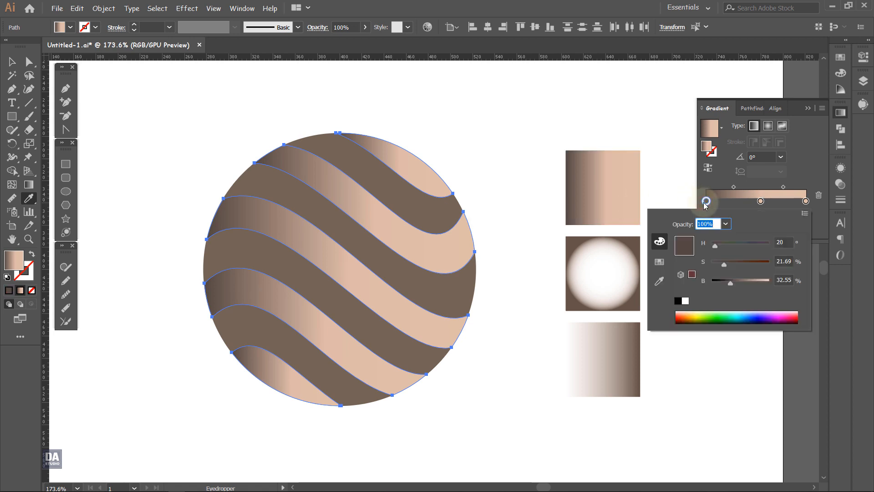
pyautogui.doubleClick(762, 201)
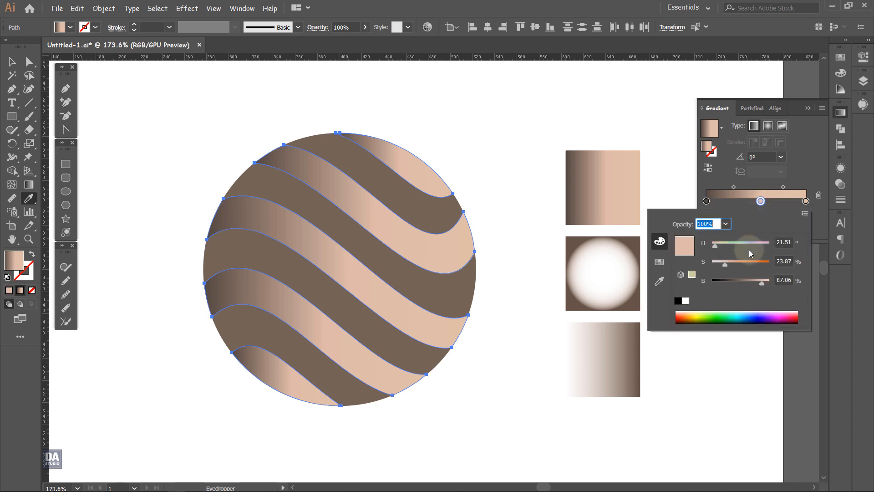
pyautogui.click(807, 203)
pyautogui.doubleClick(807, 203)
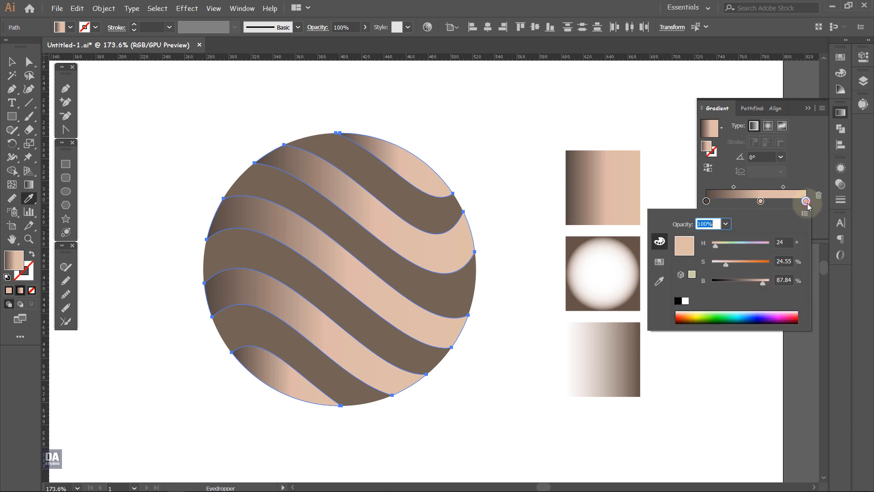
pyautogui.click(807, 203)
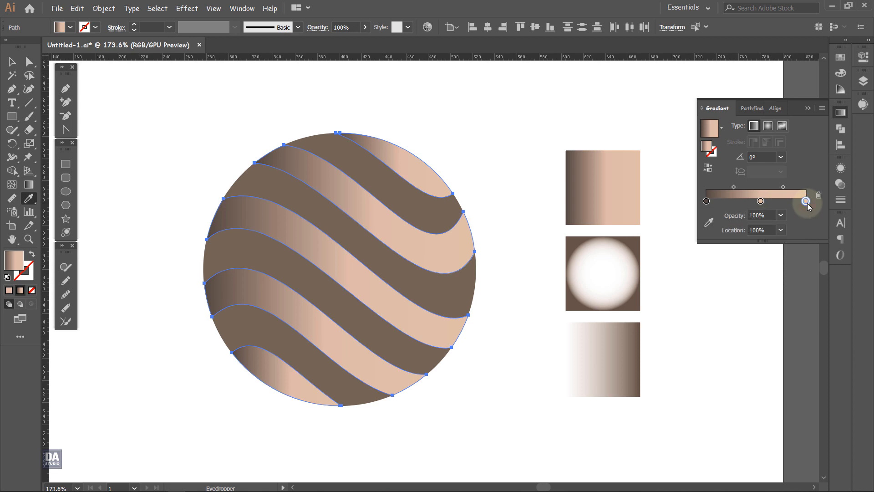
pyautogui.doubleClick(808, 203)
pyautogui.click(807, 203)
# - Run one linear gradient diagonally across all five stripes at about 145°, dark at the circle's lower right and peach at its upper left
pyautogui.click(28, 184)
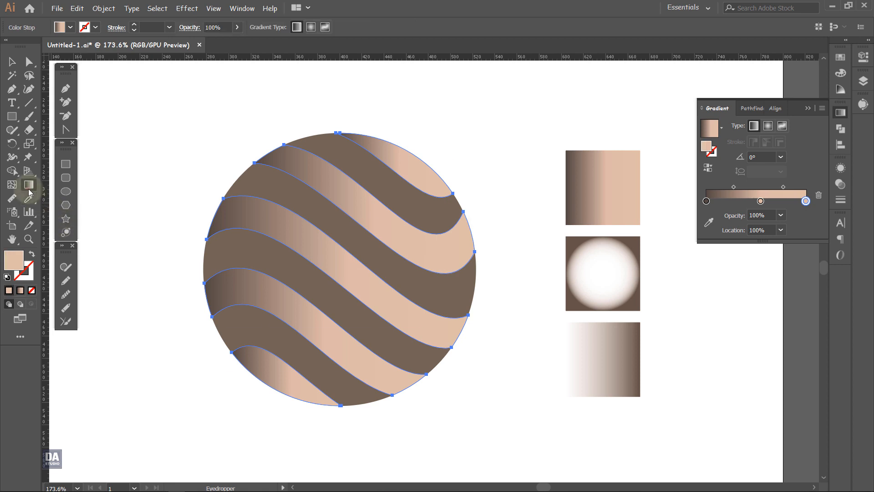
pyautogui.moveTo(462, 388)
pyautogui.mouseDown()
pyautogui.moveTo(288, 259)
pyautogui.moveTo(237, 242)
pyautogui.moveTo(207, 245)
pyautogui.mouseUp()
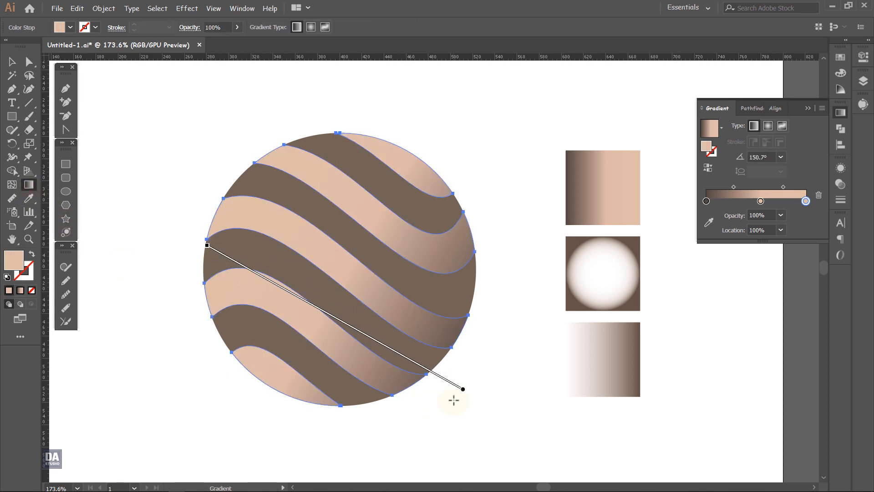
pyautogui.moveTo(463, 390)
pyautogui.mouseDown()
pyautogui.moveTo(449, 381)
pyautogui.moveTo(429, 395)
pyautogui.moveTo(435, 372)
pyautogui.moveTo(216, 223)
pyautogui.mouseUp()
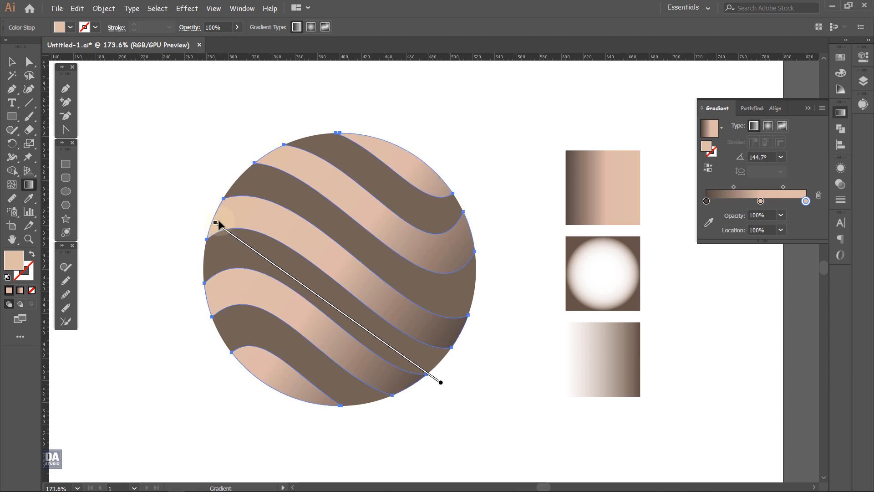
# - Try the radial sample gradient on the circle behind the stripes, and apply the linear transparent-to-brown sample gradient instead
pyautogui.click(12, 61)
pyautogui.click(192, 133)
pyautogui.moveTo(323, 147); pyautogui.dragTo(339, 122)
pyautogui.hotkey('ctrl', 'z')
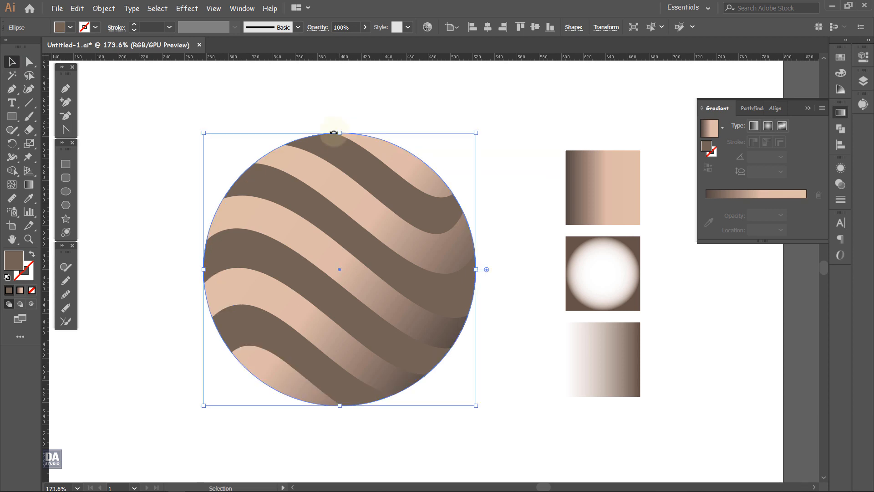
pyautogui.click(28, 198)
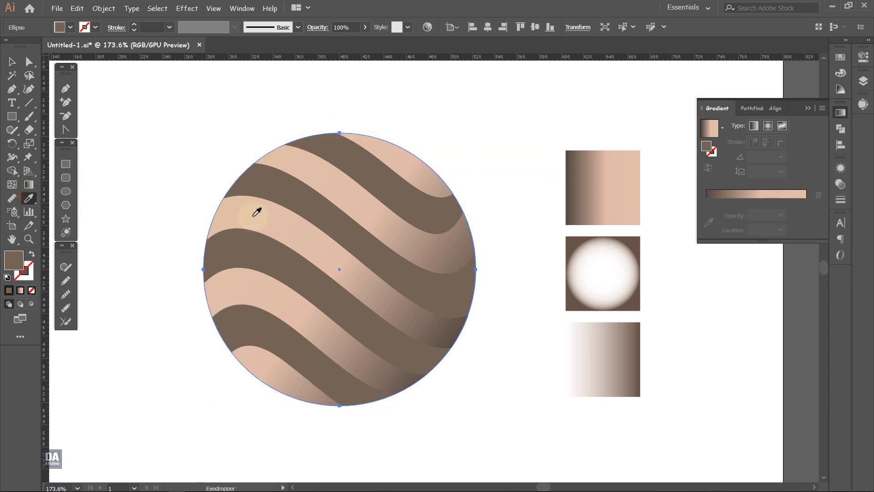
pyautogui.click(626, 259)
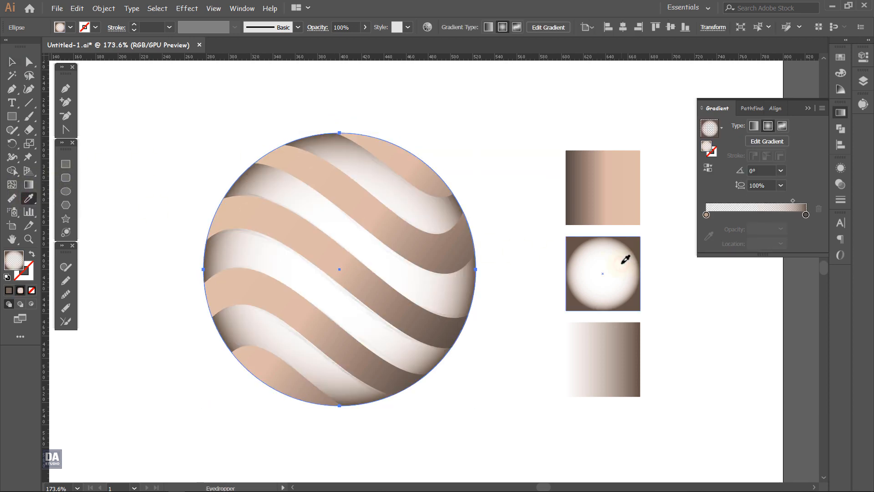
pyautogui.click(618, 341)
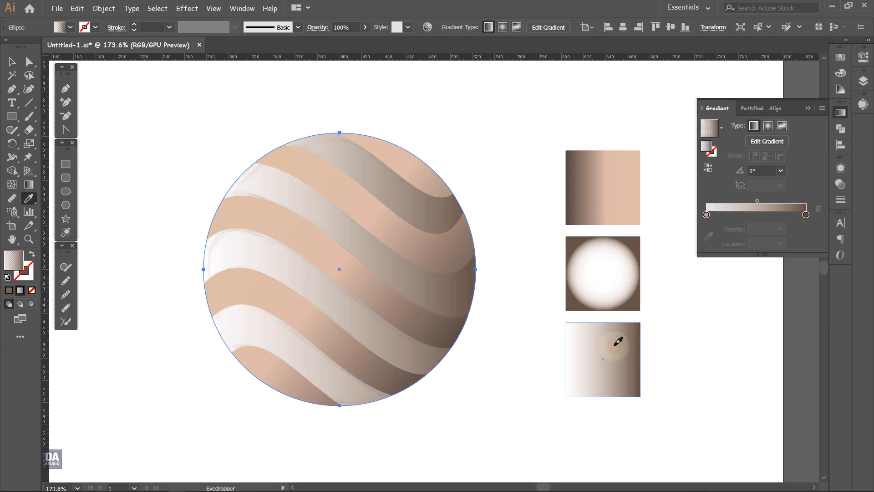
# - Redirect the circle's linear gradient diagonally to about -45°, running from light at the upper left to brown at the lower right
pyautogui.click(28, 184)
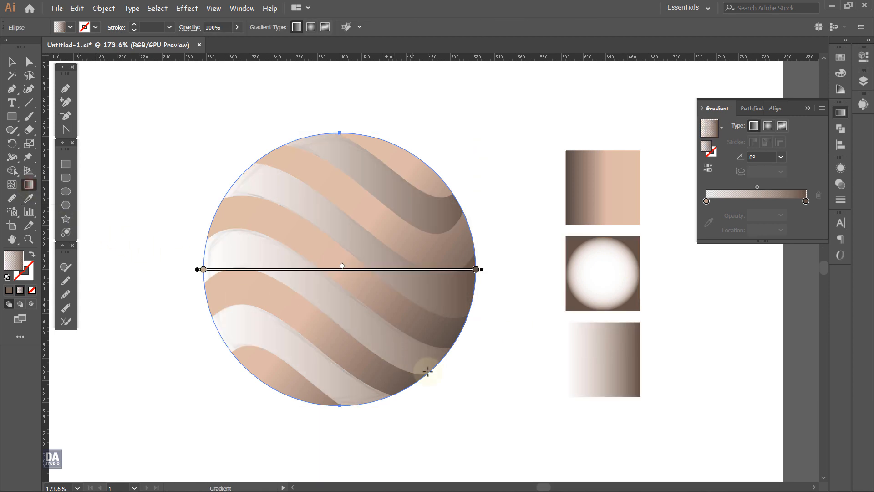
pyautogui.moveTo(428, 371)
pyautogui.mouseDown()
pyautogui.moveTo(336, 309)
pyautogui.moveTo(242, 203)
pyautogui.moveTo(433, 364)
pyautogui.moveTo(445, 352)
pyautogui.moveTo(412, 371)
pyautogui.moveTo(421, 382)
pyautogui.mouseUp()
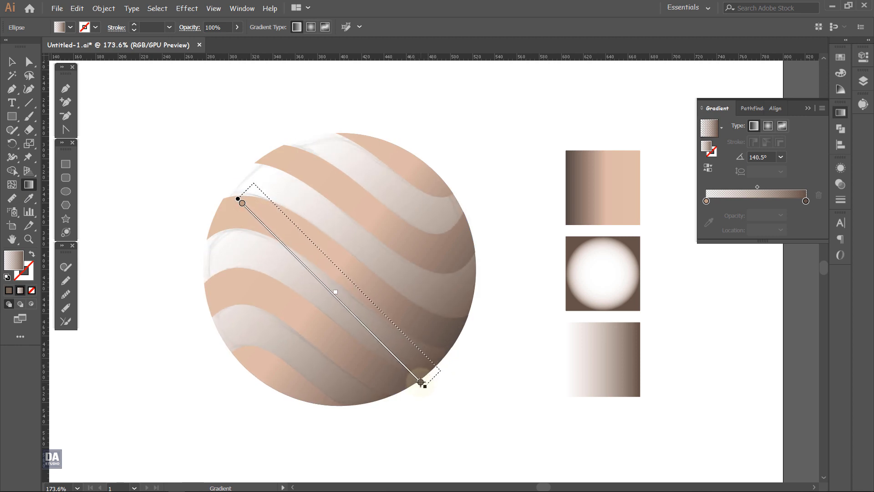
pyautogui.click(12, 64)
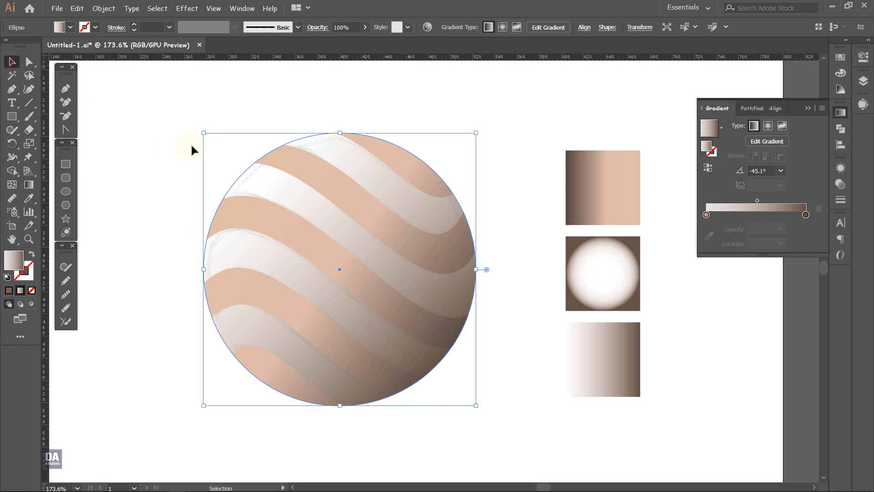
pyautogui.click(165, 142)
pyautogui.moveTo(333, 239); pyautogui.dragTo(330, 211)
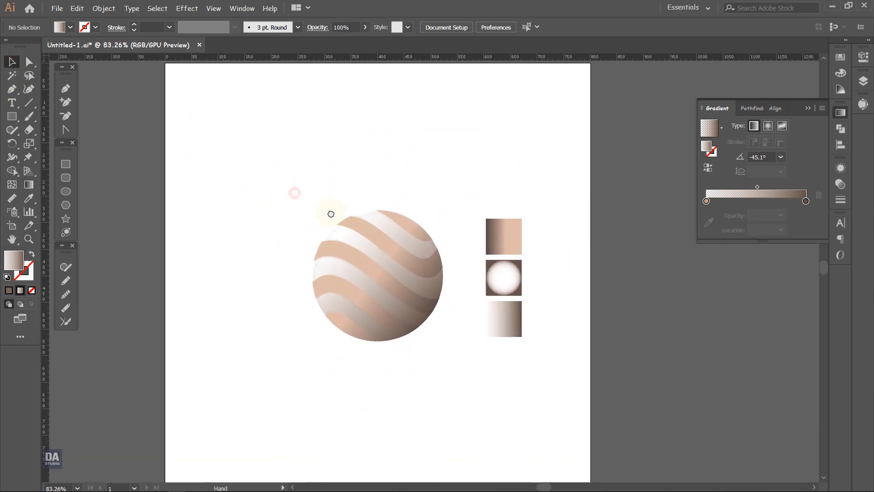
# - Lower the opacity of the circle behind the stripes to 45%
pyautogui.click(440, 285)
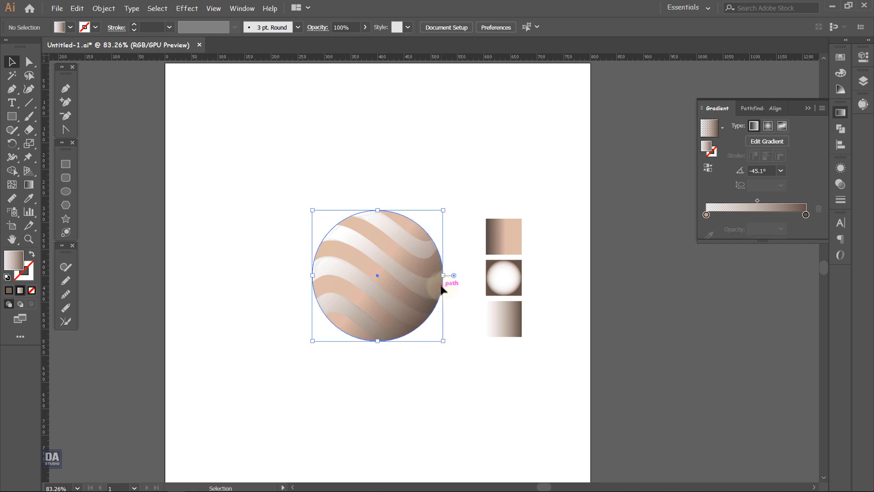
pyautogui.click(842, 181)
pyautogui.click(813, 181)
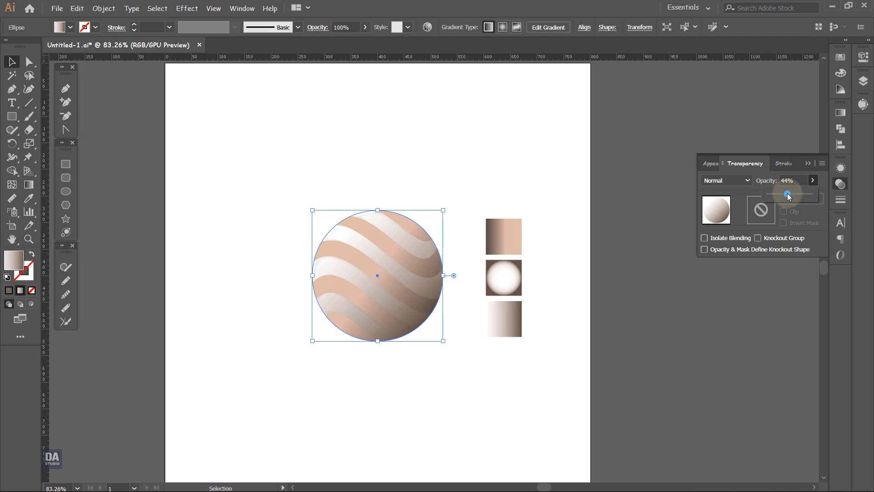
pyautogui.moveTo(788, 193); pyautogui.dragTo(788, 193)
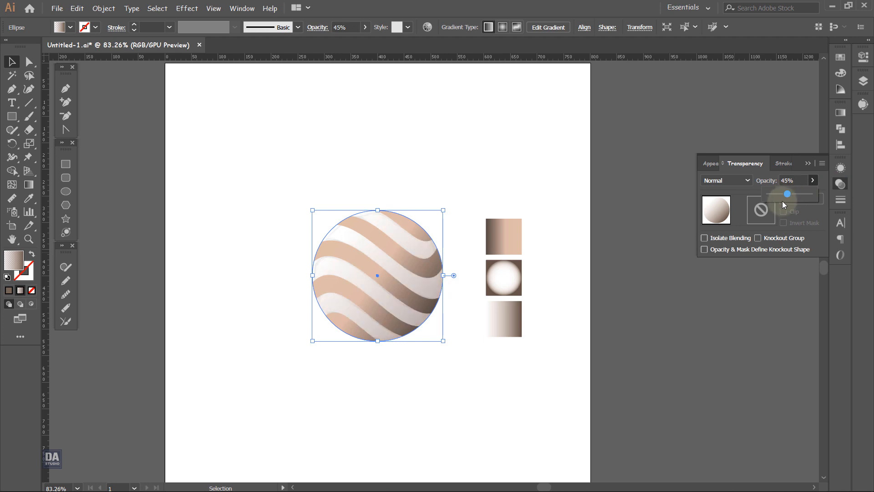
pyautogui.click(639, 271)
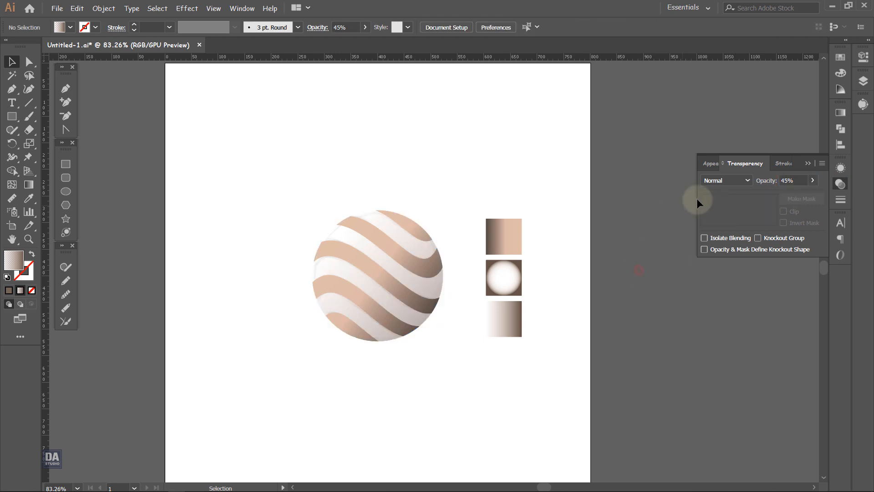
# - Duplicate the base circle behind the stripes and place the copy at the front of the stacking order, above the stripes
pyautogui.click(443, 281)
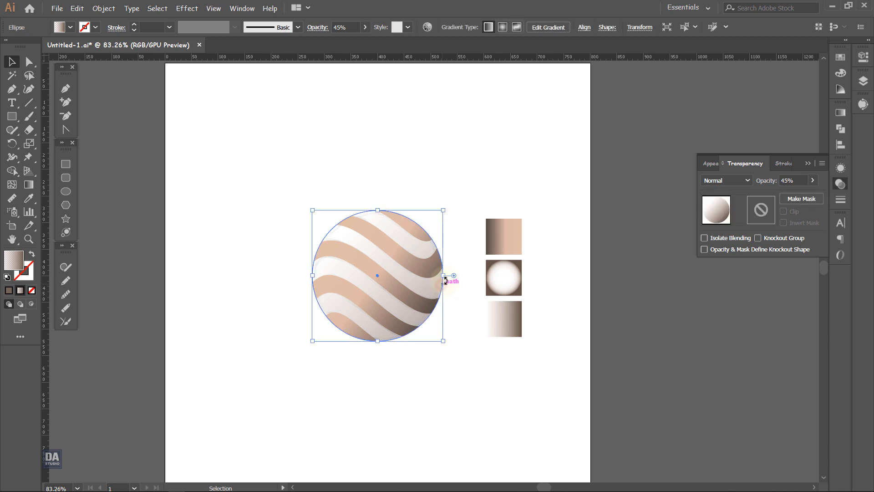
pyautogui.click(863, 81)
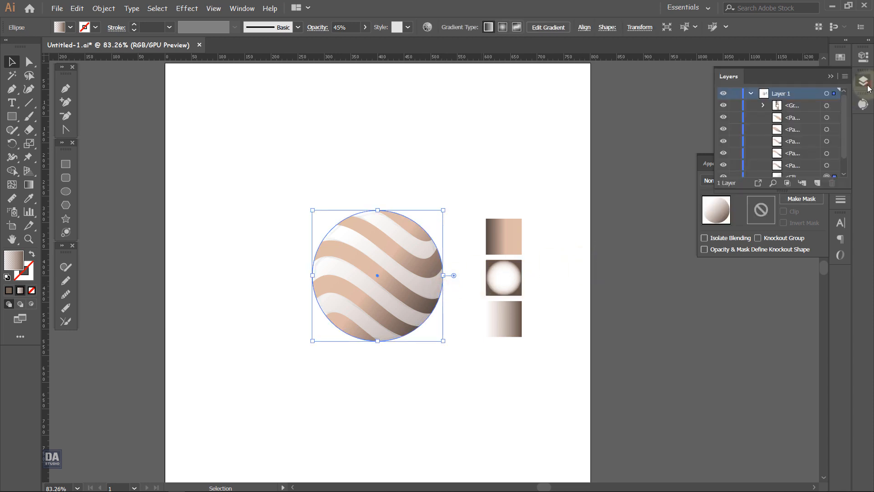
pyautogui.scroll(-1, 832, 129)
pyautogui.click(805, 160)
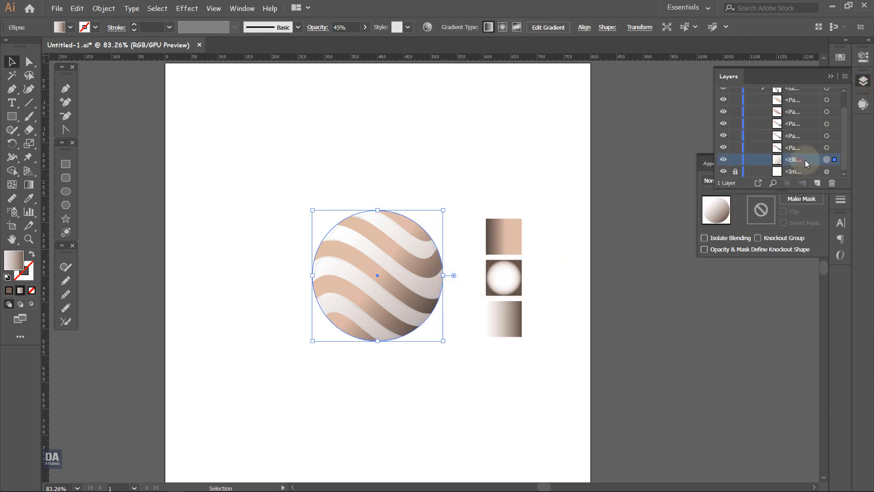
pyautogui.moveTo(808, 165); pyautogui.dragTo(812, 98)
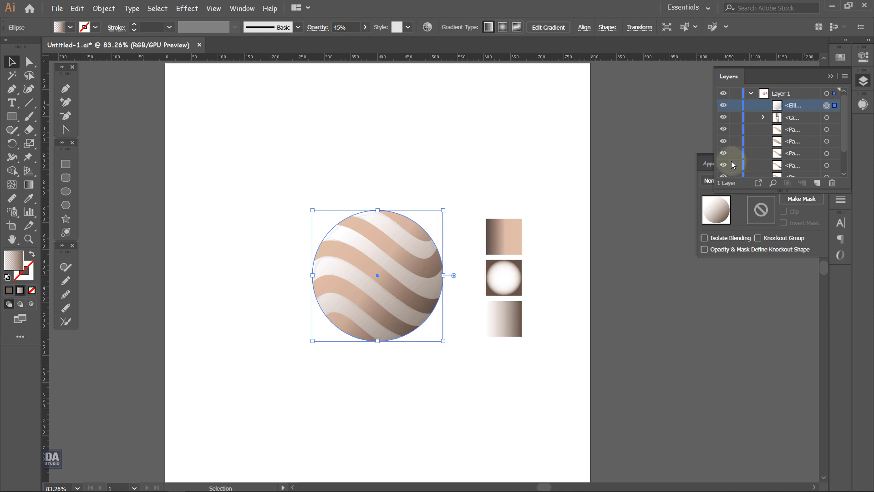
# - Apply the radial transparent-to-brown sample gradient to the front circle copy
pyautogui.click(29, 198)
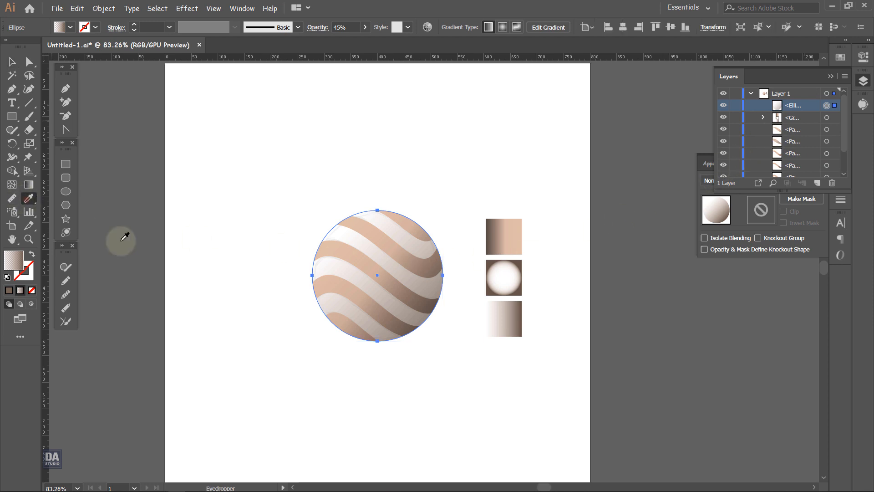
pyautogui.click(498, 266)
pyautogui.click(502, 262)
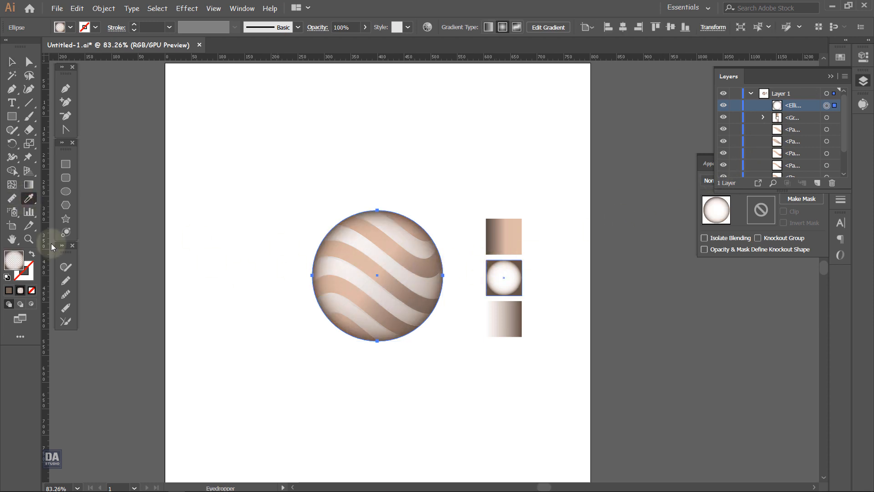
# - Angle the front circle's radial gradient toward the lower right, extend it past the circle's edge, and shift its centre slightly down-right
pyautogui.click(28, 184)
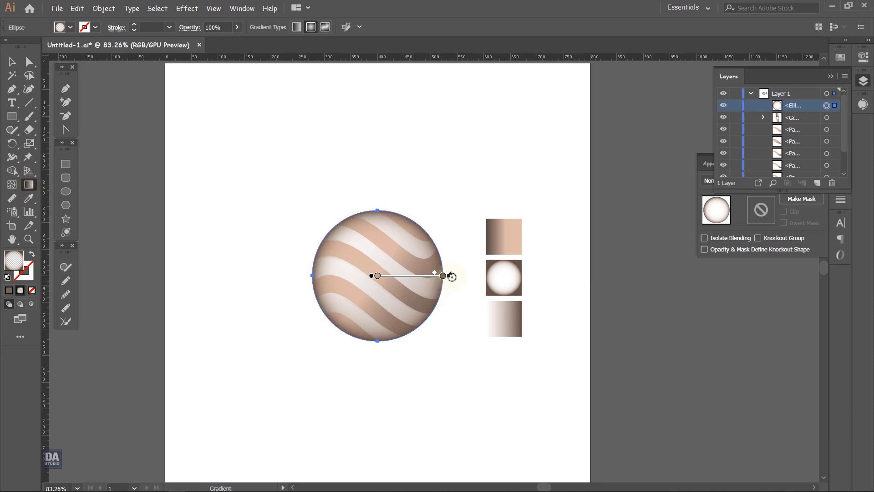
pyautogui.moveTo(448, 276)
pyautogui.mouseDown()
pyautogui.moveTo(440, 321)
pyautogui.moveTo(450, 328)
pyautogui.mouseUp()
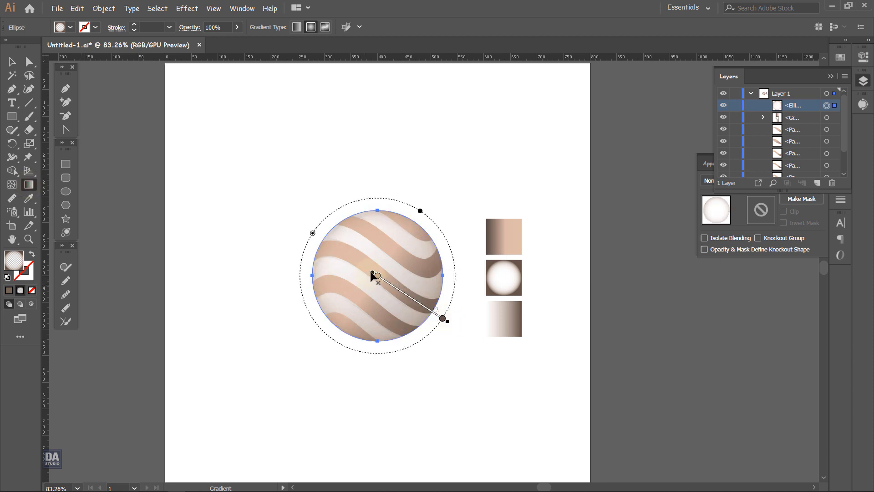
pyautogui.moveTo(371, 278); pyautogui.dragTo(378, 283)
pyautogui.click(12, 61)
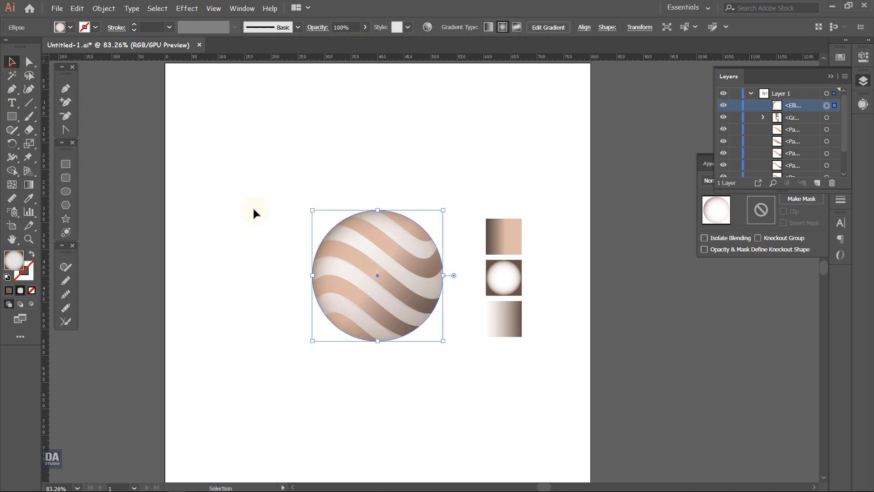
# - Lower the front circle's opacity to 41% and set its blending mode to Multiply
pyautogui.click(815, 214)
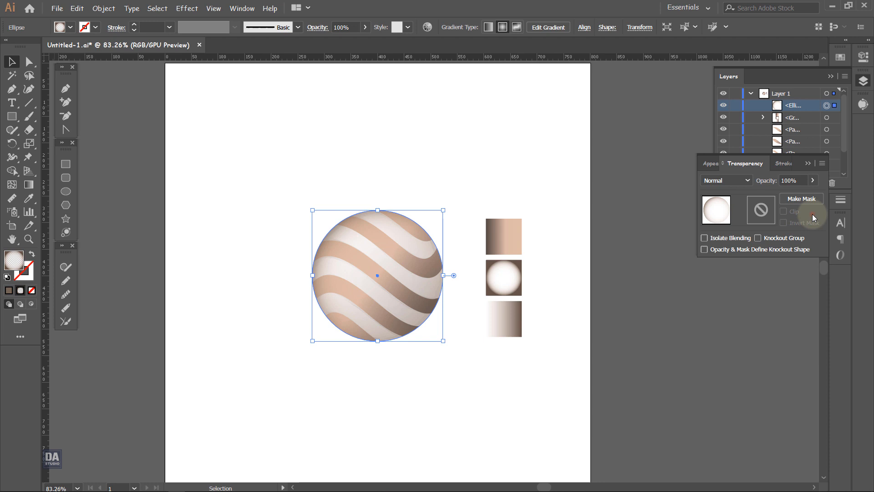
pyautogui.click(813, 180)
pyautogui.moveTo(813, 195); pyautogui.dragTo(780, 194)
pyautogui.click(744, 181)
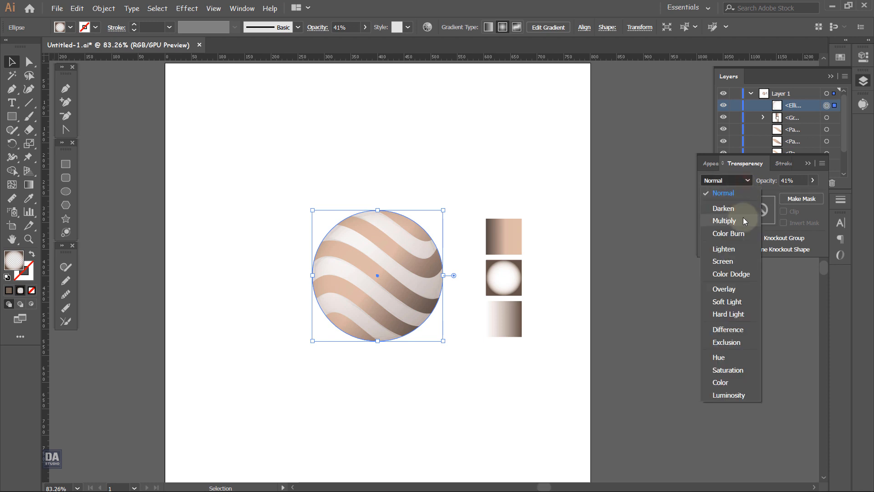
pyautogui.click(725, 221)
pyautogui.click(560, 272)
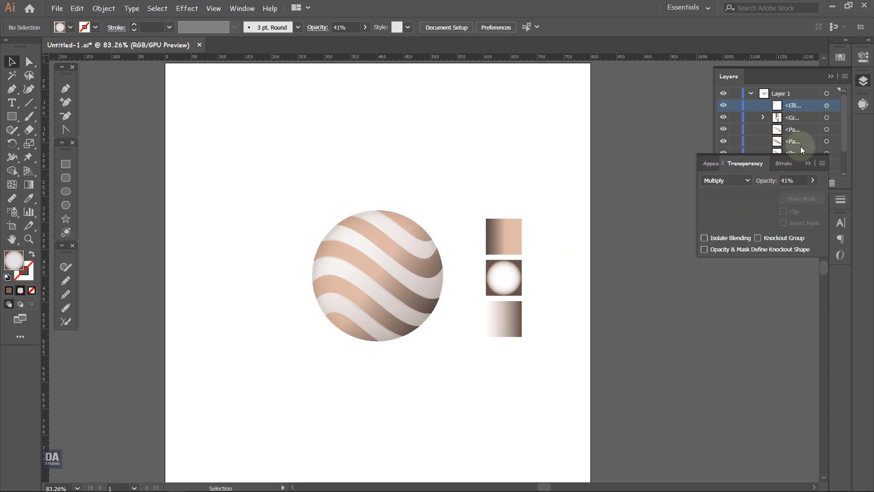
# - Toggle the visibility of the base circle and the front shading circle to compare their effect on the sphere
pyautogui.click(840, 184)
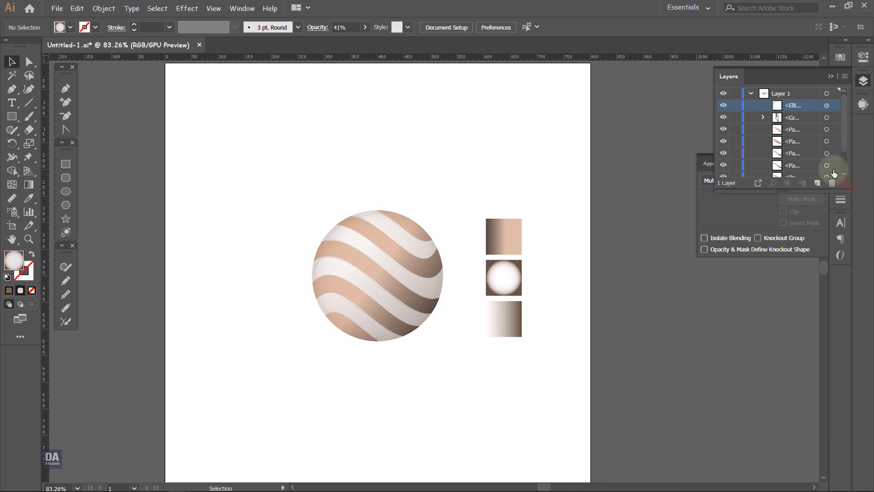
pyautogui.scroll(-2, 810, 170)
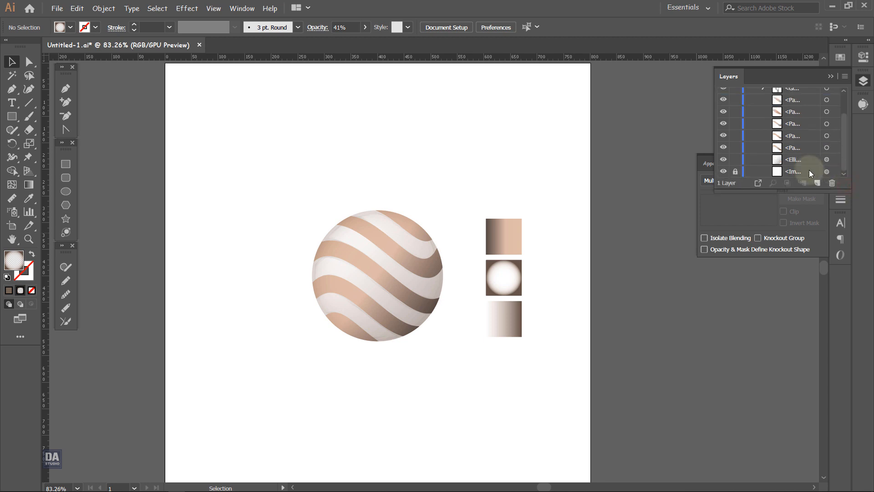
pyautogui.click(724, 160)
pyautogui.click(723, 159)
pyautogui.moveTo(742, 160); pyautogui.dragTo(742, 99)
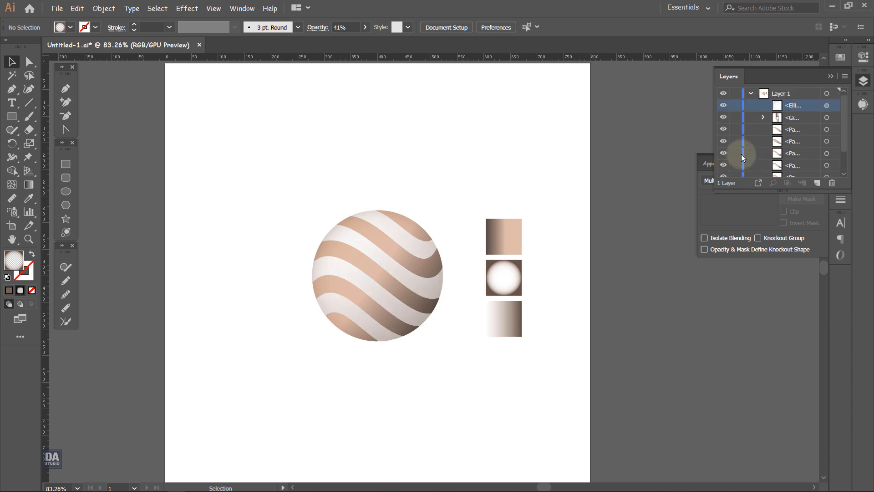
pyautogui.click(724, 105)
pyautogui.click(724, 106)
# - Duplicate the front shading circle in place to add a second shading layer
pyautogui.click(338, 275)
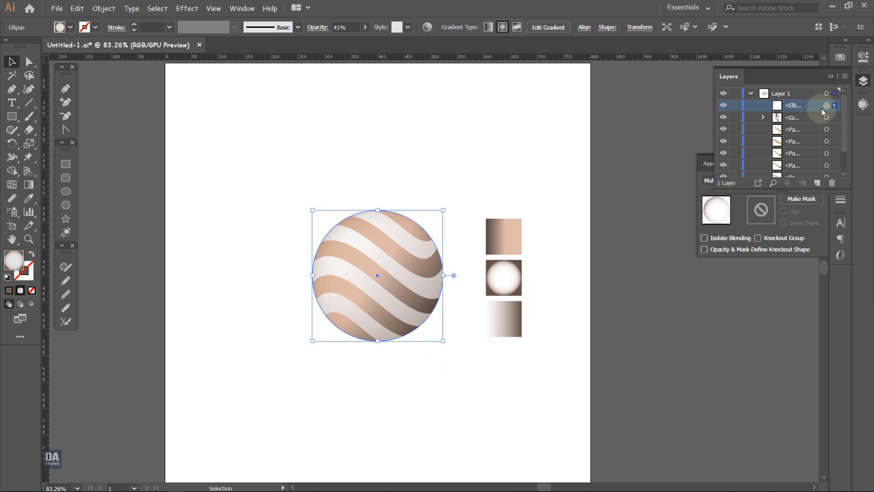
pyautogui.scroll(-1, 815, 109)
pyautogui.moveTo(818, 183); pyautogui.dragTo(818, 184)
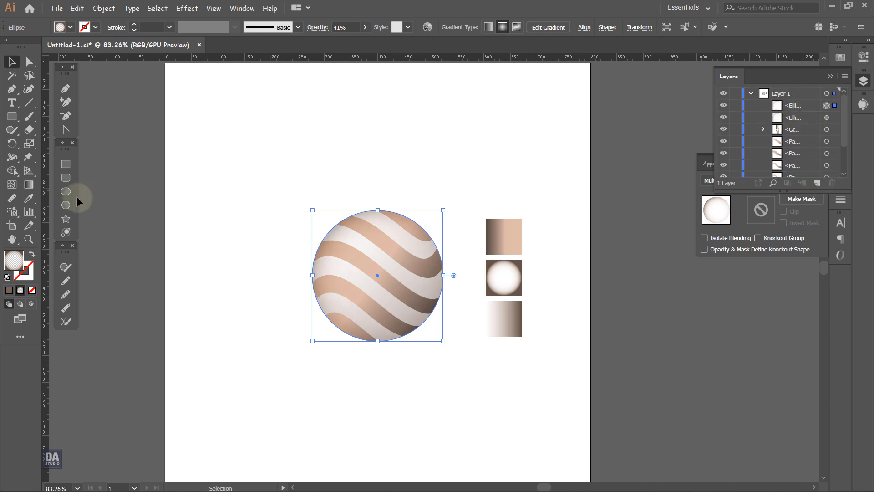
# - Apply the radial sample gradient to the new copy, centre it, and end it at the circle's lower-right edge
pyautogui.click(29, 198)
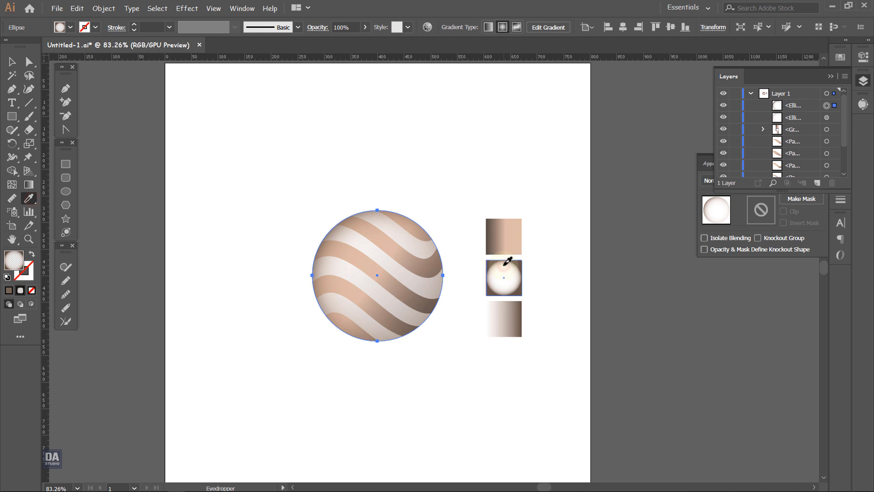
pyautogui.click(507, 261)
pyautogui.click(28, 184)
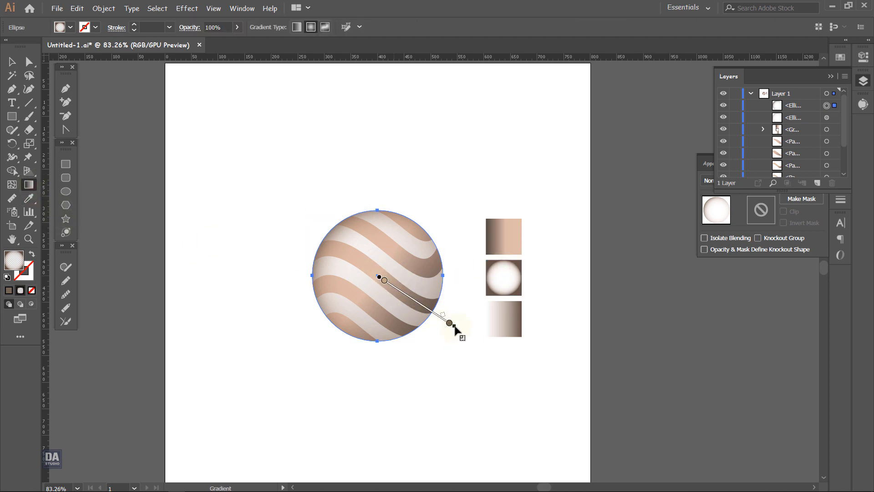
pyautogui.moveTo(453, 327); pyautogui.dragTo(442, 317)
pyautogui.moveTo(378, 283); pyautogui.dragTo(367, 274)
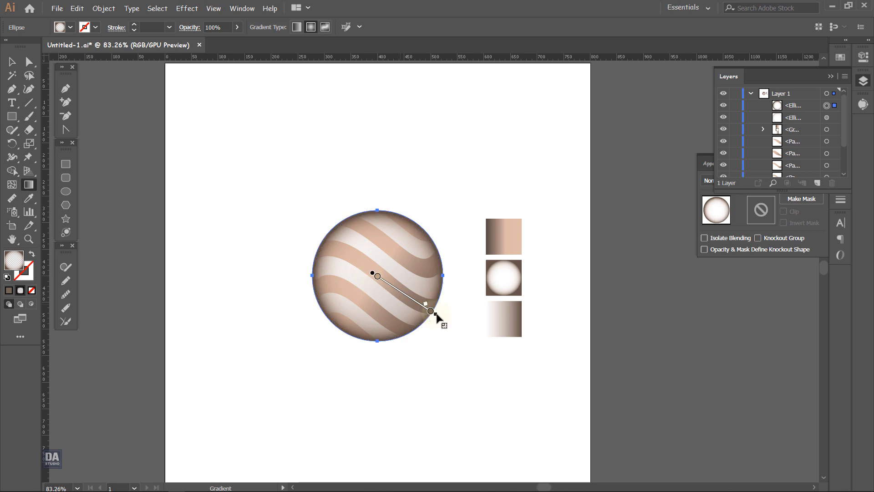
# - Darken the gradient's outer colour stop to 21.96% brightness and move the gradient midpoint to 83.42%
pyautogui.click(814, 214)
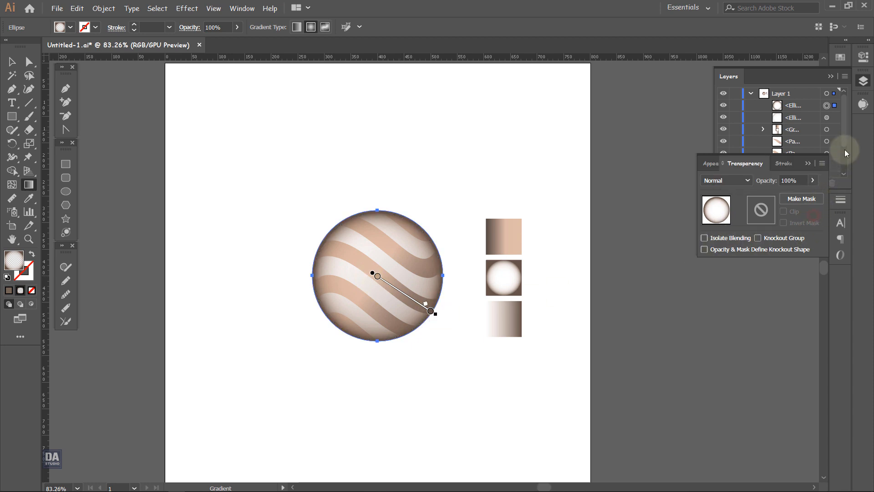
pyautogui.click(864, 80)
pyautogui.click(841, 112)
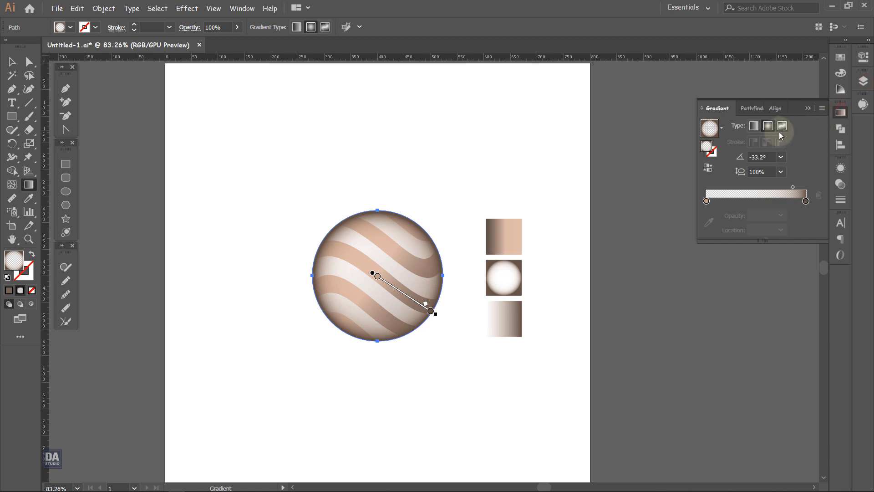
pyautogui.click(806, 201)
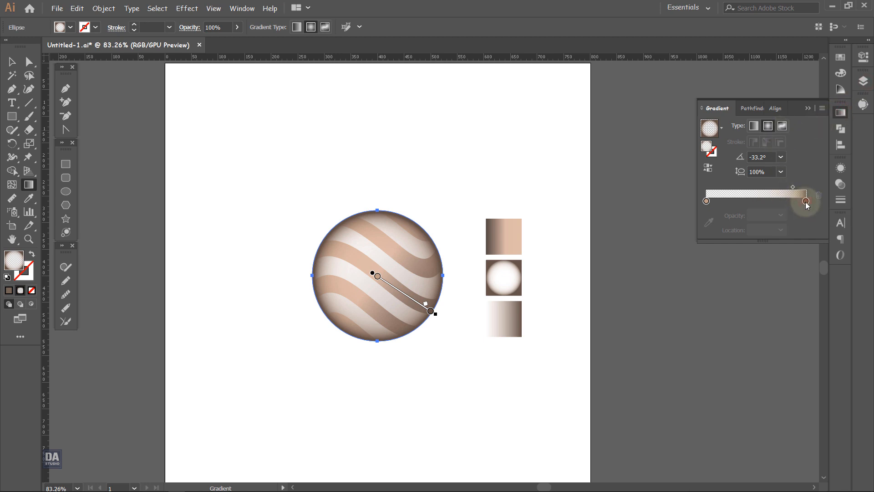
pyautogui.doubleClick(805, 201)
pyautogui.moveTo(733, 282); pyautogui.dragTo(722, 281)
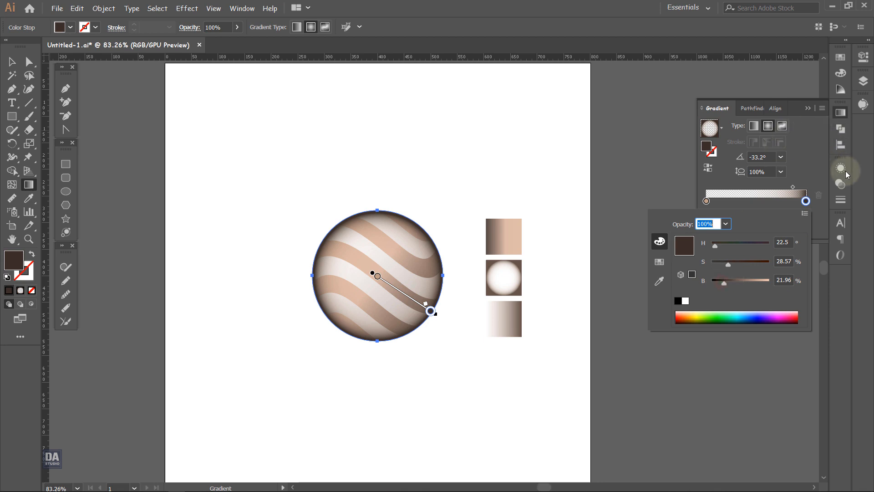
pyautogui.click(793, 188)
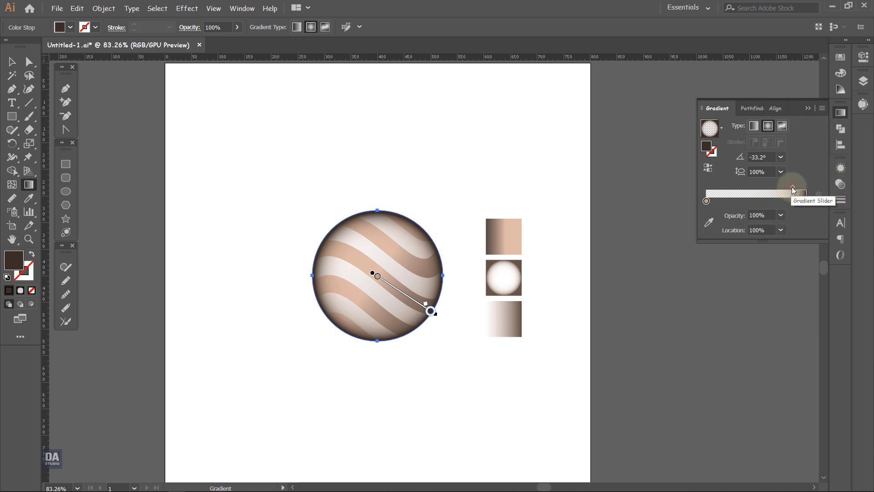
pyautogui.moveTo(792, 187); pyautogui.dragTo(788, 187)
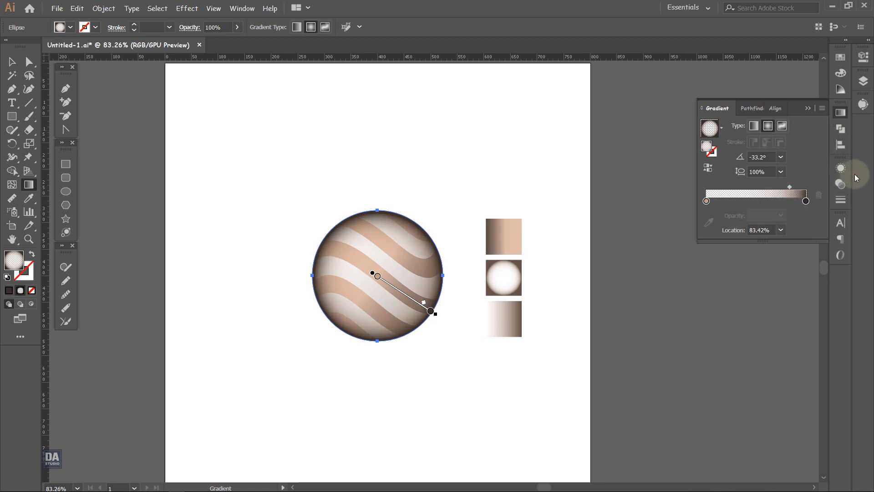
# - Set the second shading circle to Multiply blending and reduce its opacity to 23%
pyautogui.click(841, 184)
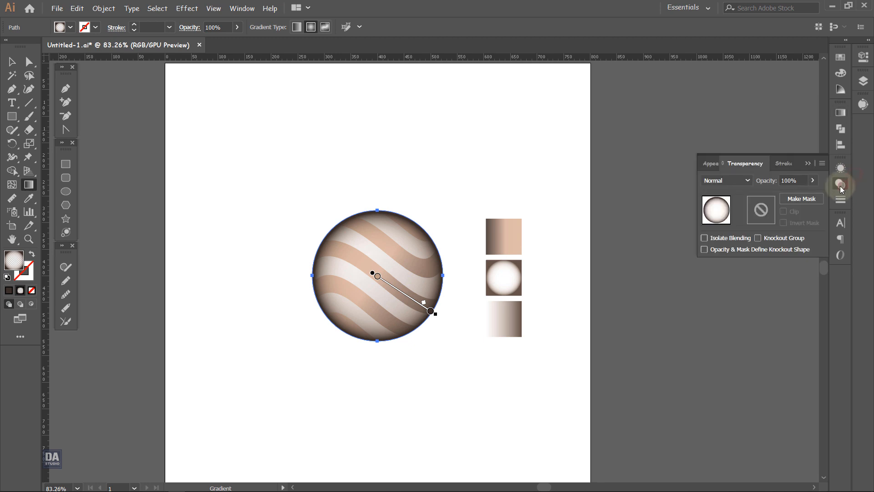
pyautogui.click(715, 180)
pyautogui.click(723, 213)
pyautogui.click(812, 180)
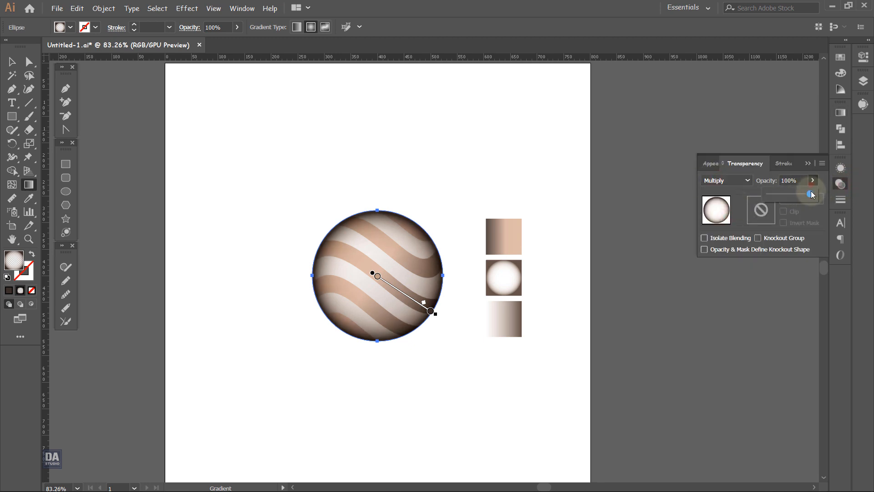
pyautogui.moveTo(811, 194); pyautogui.dragTo(775, 193)
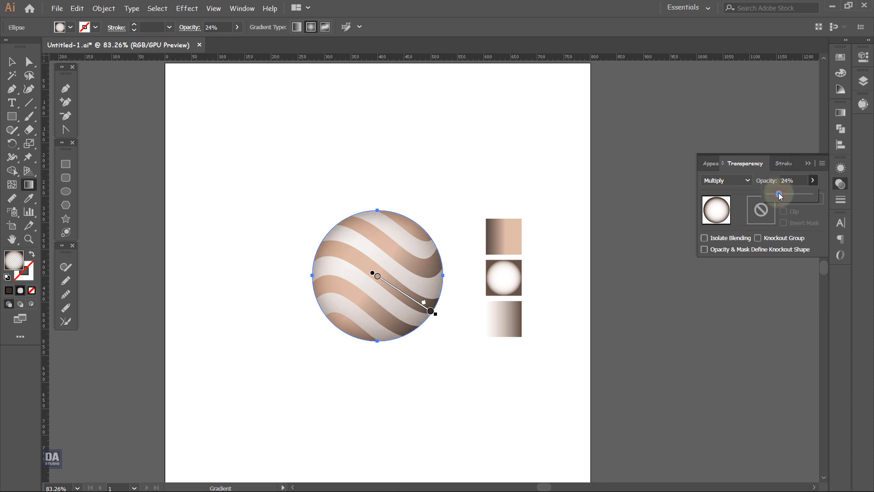
pyautogui.moveTo(780, 196); pyautogui.dragTo(777, 195)
pyautogui.click(12, 61)
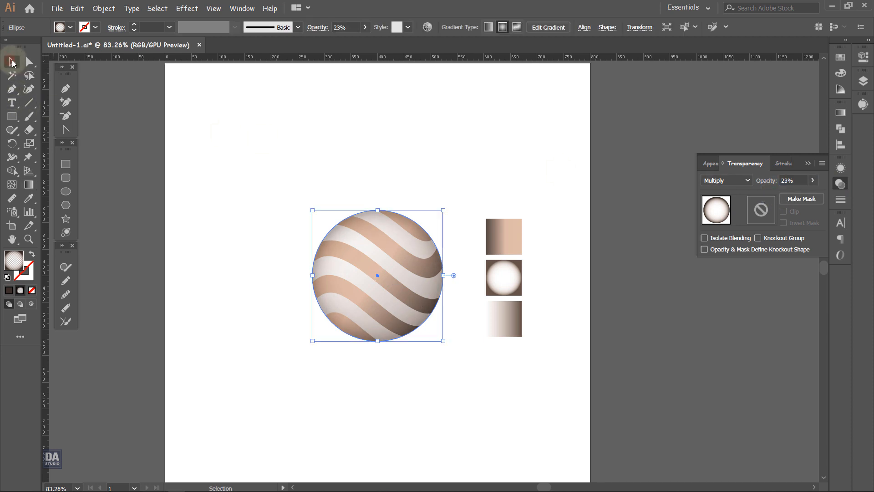
pyautogui.click(138, 174)
# - Move the group of three gradient sample squares off the artboard, beyond its right edge
pyautogui.moveTo(215, 277); pyautogui.dragTo(225, 229)
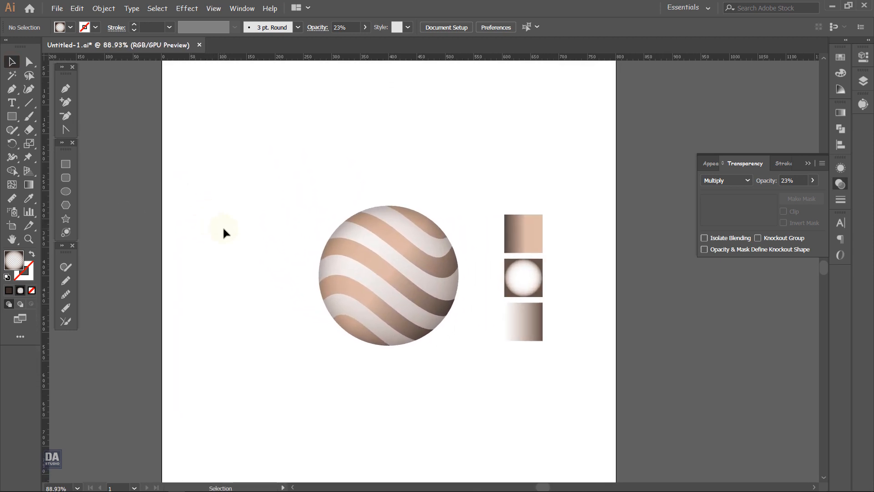
pyautogui.moveTo(524, 359); pyautogui.dragTo(525, 359)
pyautogui.moveTo(523, 321); pyautogui.dragTo(636, 356)
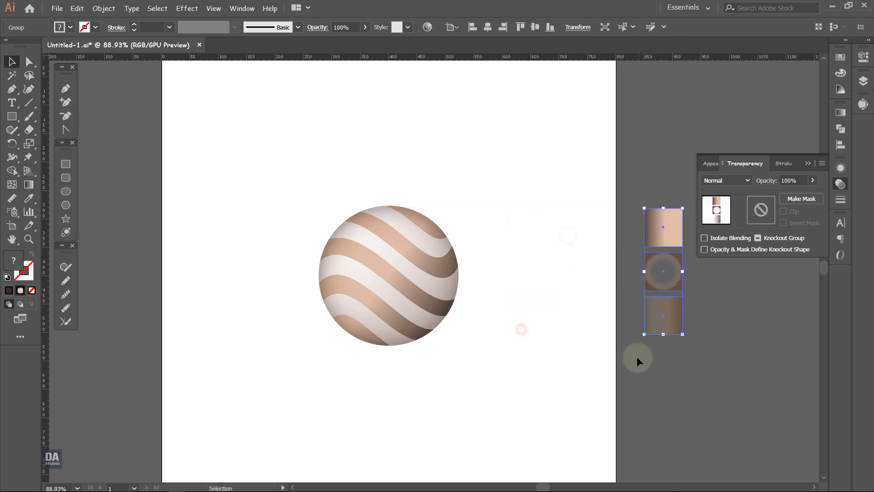
pyautogui.click(445, 340)
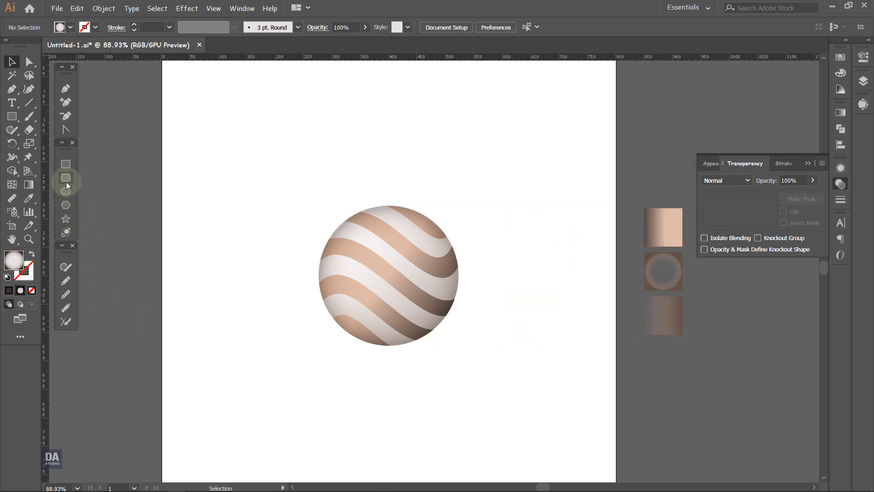
# - Draw a circle above the striped sphere's upper left, reverse its radial gradient, and set the gradient midpoint to 54.12%
pyautogui.moveTo(210, 117); pyautogui.dragTo(340, 246)
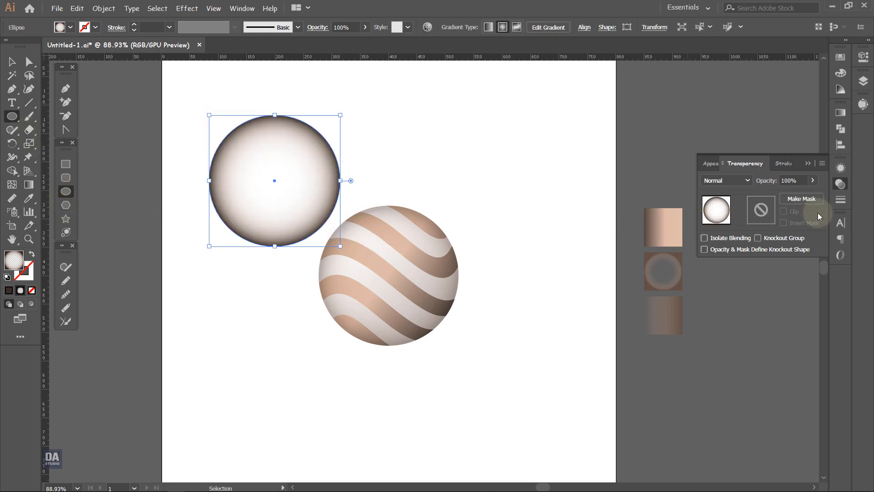
pyautogui.click(841, 112)
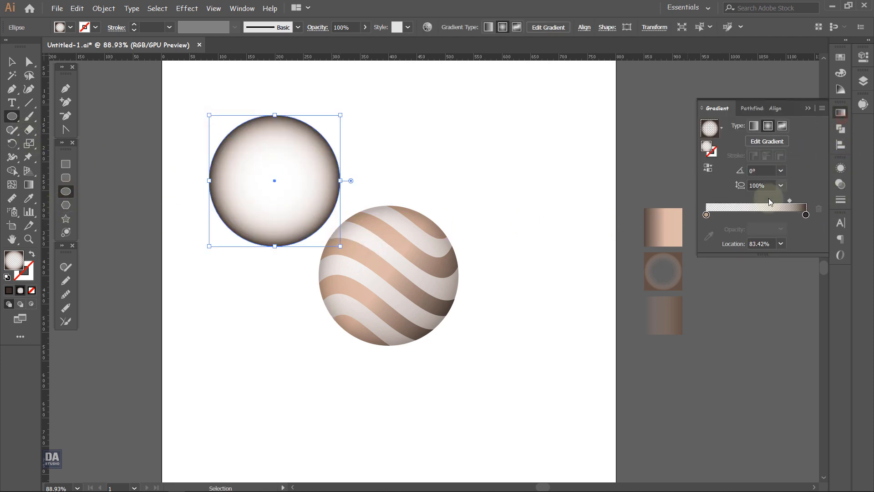
pyautogui.click(711, 169)
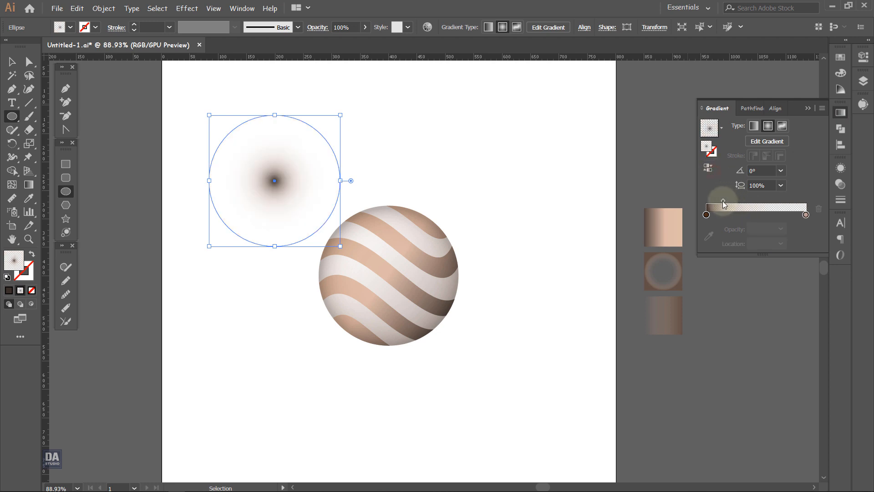
pyautogui.moveTo(724, 204); pyautogui.dragTo(761, 204)
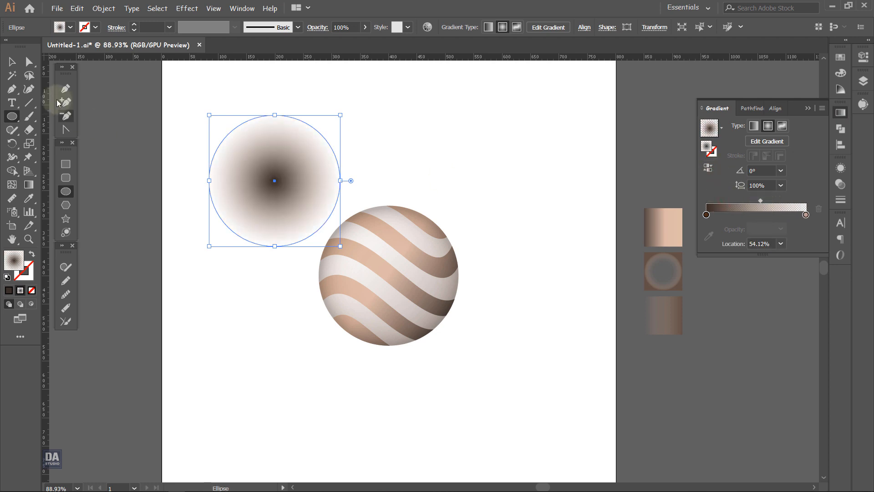
# - Flatten the gradient circle into a wide, thin ellipse and place it under the sphere's base as a shadow, extending to the right
pyautogui.click(12, 61)
pyautogui.moveTo(277, 117); pyautogui.dragTo(454, 348)
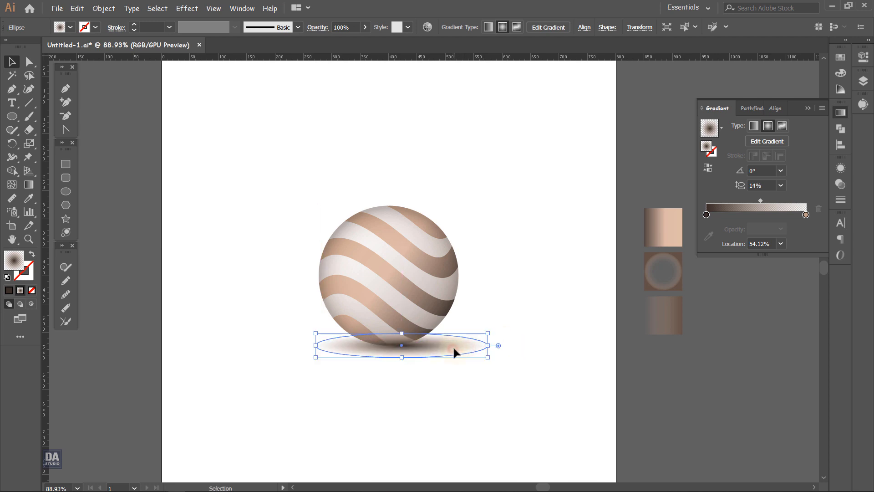
# - Apply a Gaussian Blur effect to the shadow ellipse and widen it slightly to the right
pyautogui.click(840, 200)
pyautogui.click(840, 185)
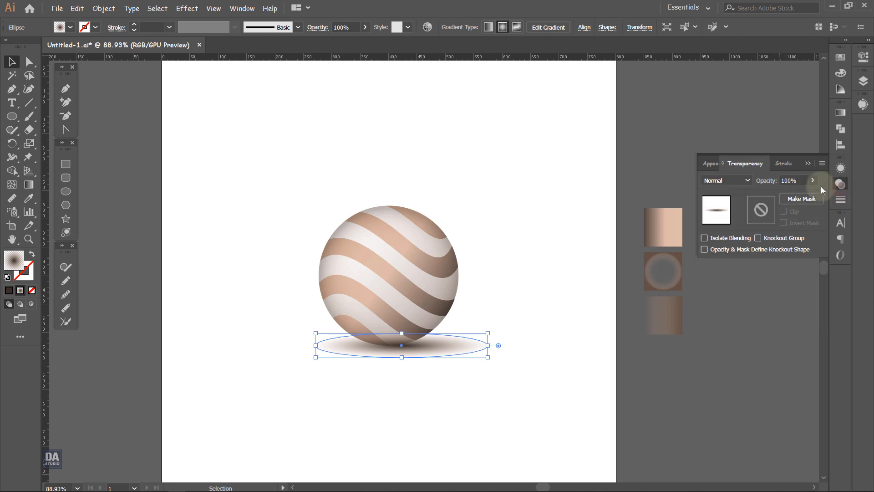
pyautogui.click(840, 169)
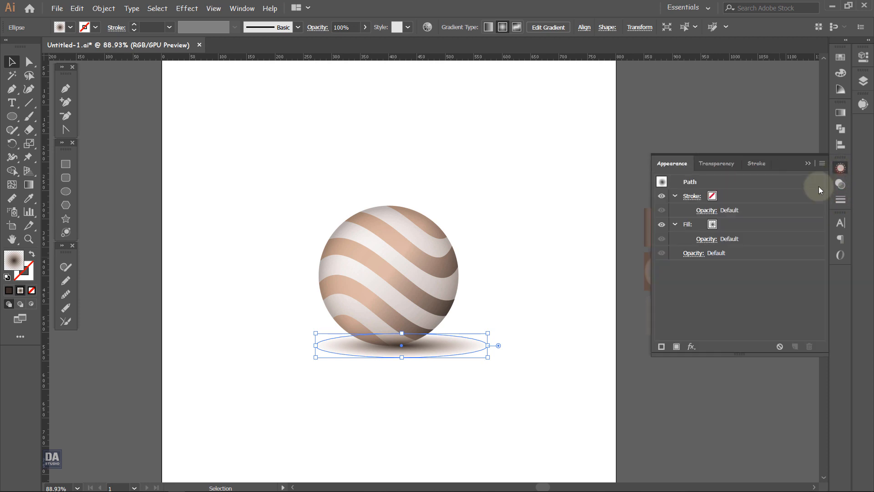
pyautogui.click(692, 346)
pyautogui.moveTo(712, 269)
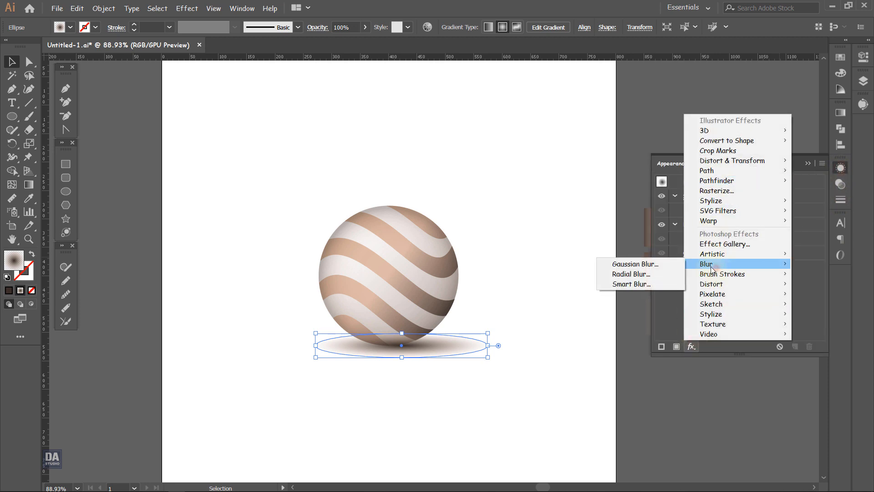
pyautogui.click(671, 265)
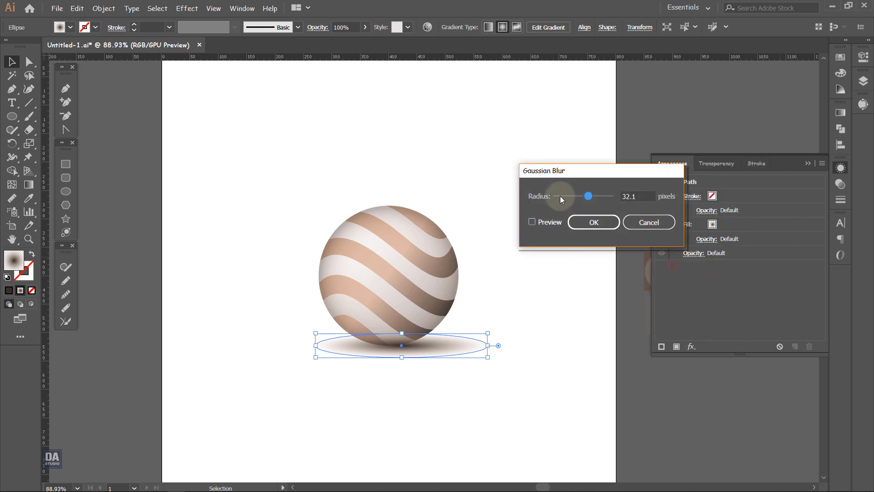
pyautogui.click(556, 222)
pyautogui.moveTo(588, 196); pyautogui.dragTo(585, 196)
pyautogui.click(587, 222)
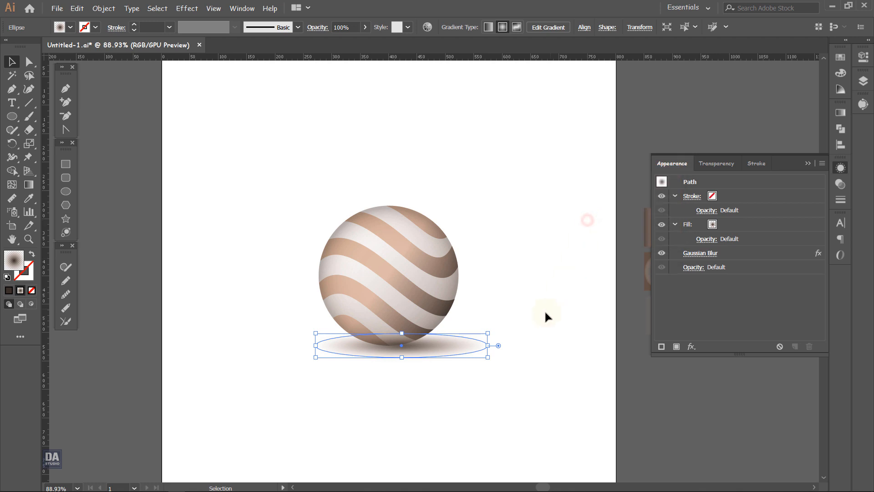
pyautogui.moveTo(488, 345); pyautogui.dragTo(496, 348)
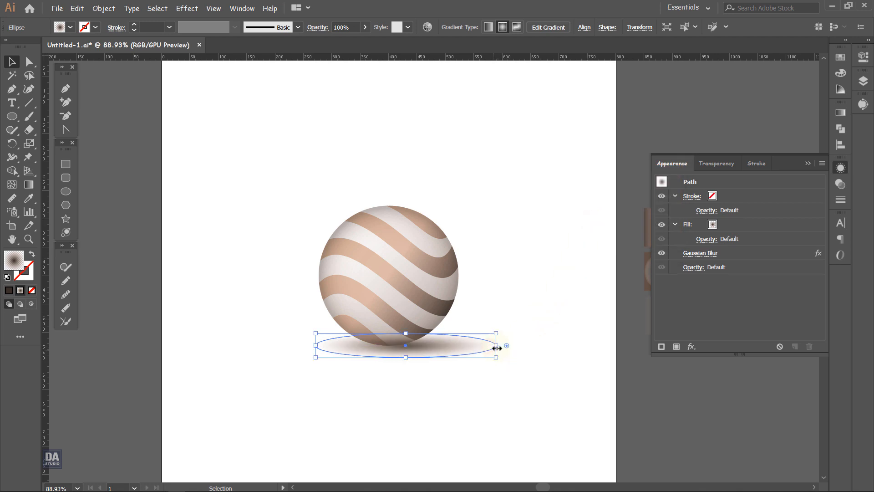
pyautogui.click(527, 345)
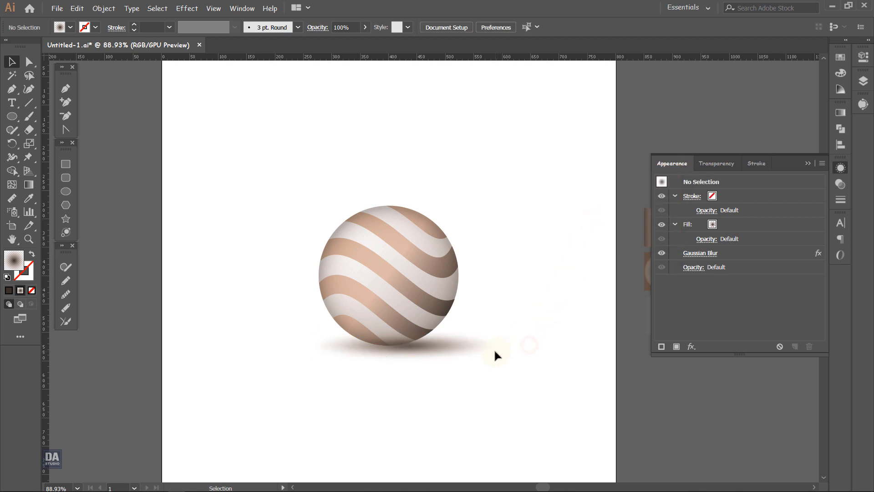
# - Enlarge the sphere and its shadow together and centre the sphere on the artboard
pyautogui.hotkey('ctrl', 'space')
pyautogui.moveTo(548, 357); pyautogui.dragTo(488, 312)
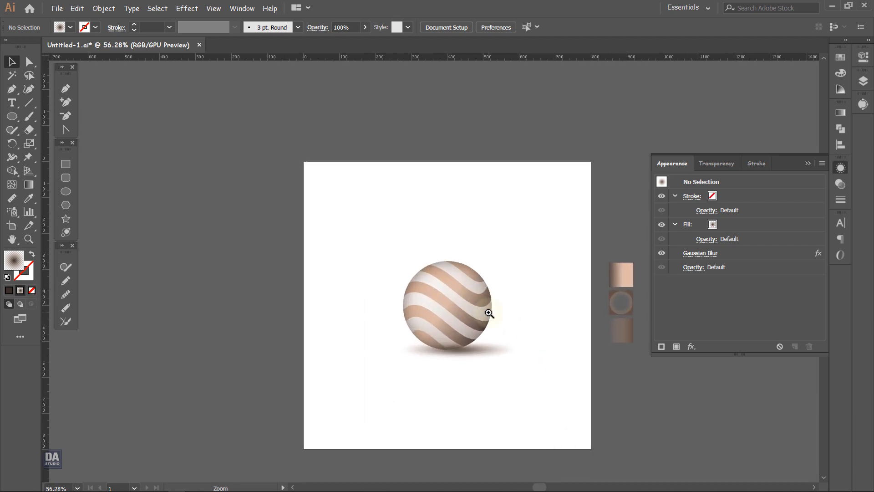
pyautogui.moveTo(384, 255); pyautogui.dragTo(546, 382)
pyautogui.moveTo(472, 354); pyautogui.dragTo(477, 349)
pyautogui.click(517, 402)
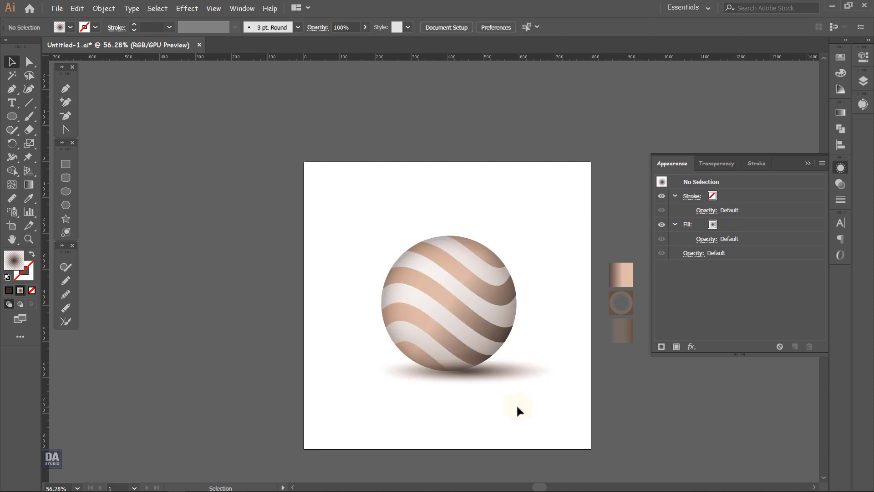
# - Draw a rectangle covering the whole artboard and fill it with the radial gradient sampled from the middle sample square
pyautogui.press('space')
pyautogui.moveTo(582, 405); pyautogui.dragTo(519, 364)
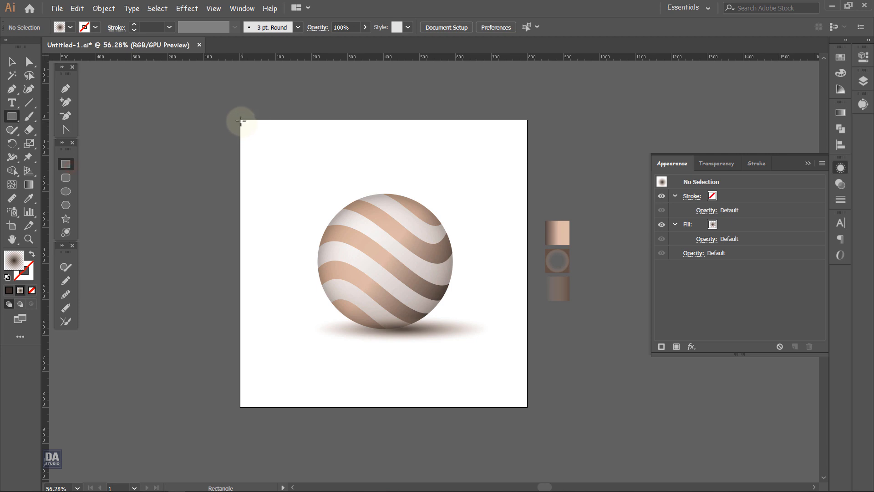
pyautogui.moveTo(241, 122); pyautogui.dragTo(526, 405)
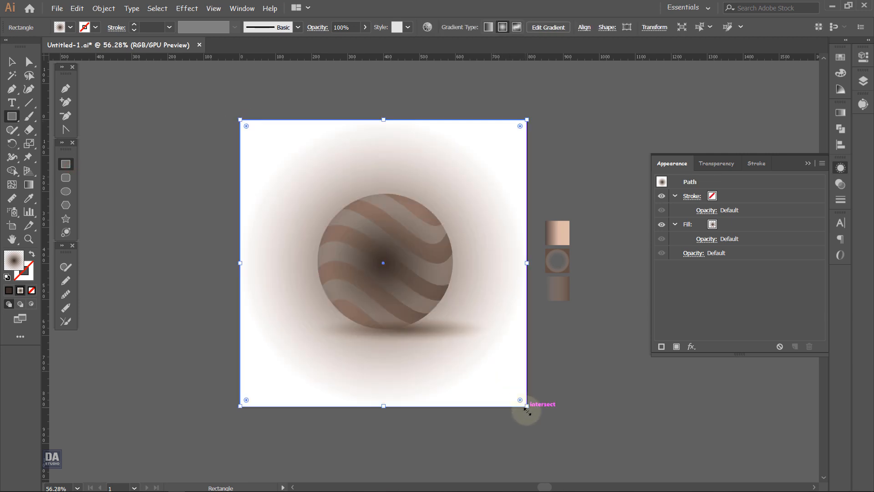
pyautogui.click(28, 198)
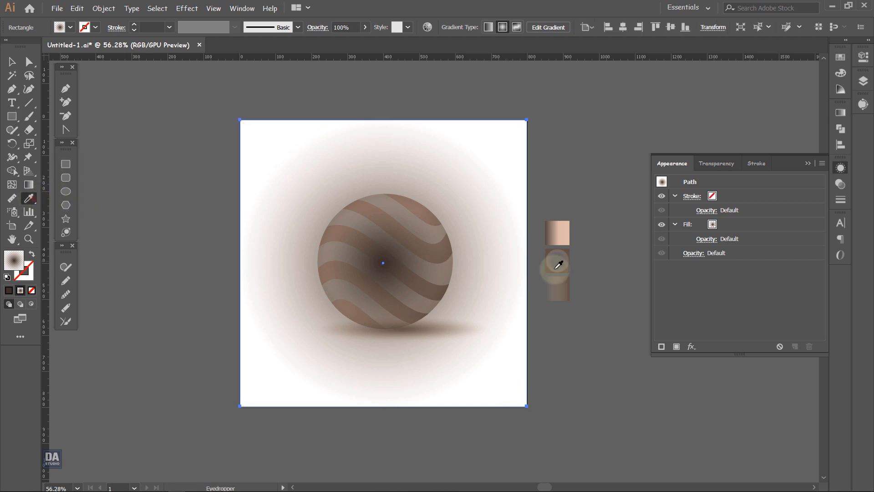
pyautogui.click(560, 260)
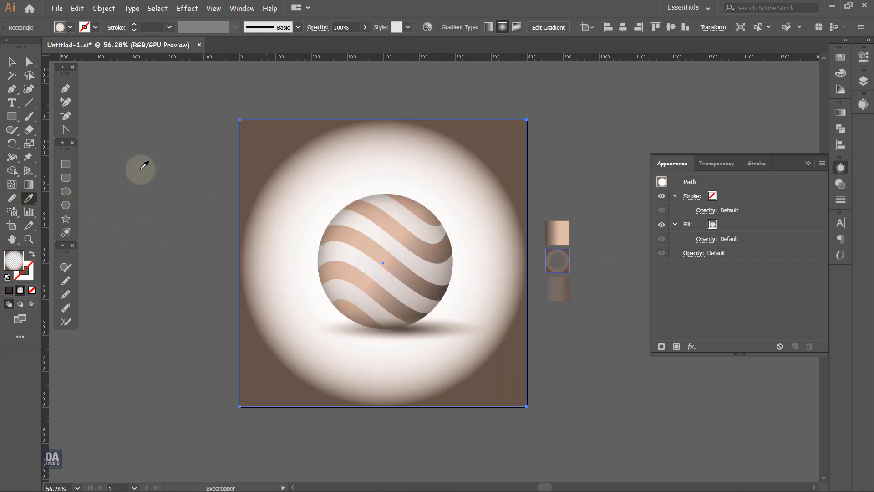
pyautogui.click(12, 62)
# - Set the artboard-sized rectangle to Multiply blending and move its gradient midpoint to 51.45%
pyautogui.click(841, 184)
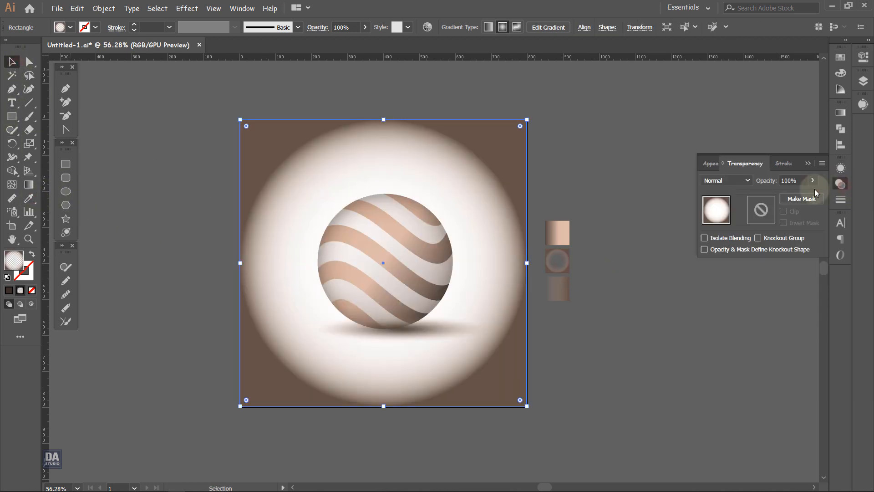
pyautogui.click(748, 181)
pyautogui.click(742, 219)
pyautogui.click(846, 130)
pyautogui.click(845, 117)
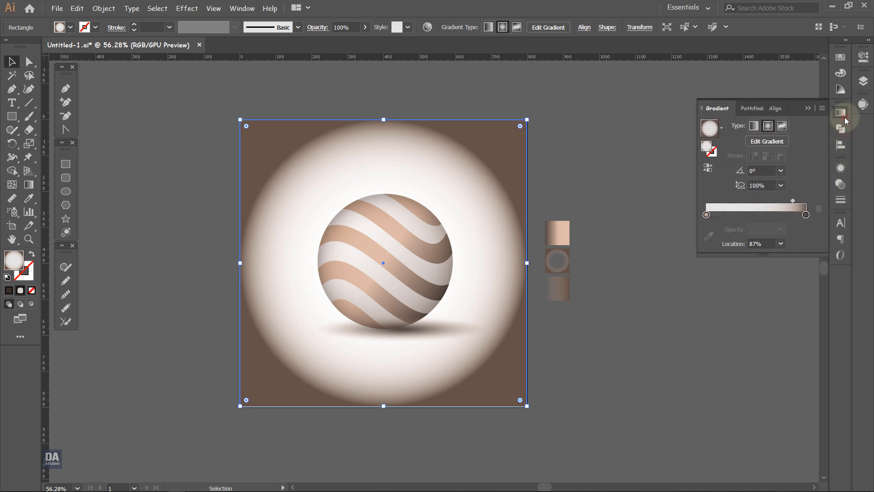
pyautogui.moveTo(788, 205); pyautogui.dragTo(758, 206)
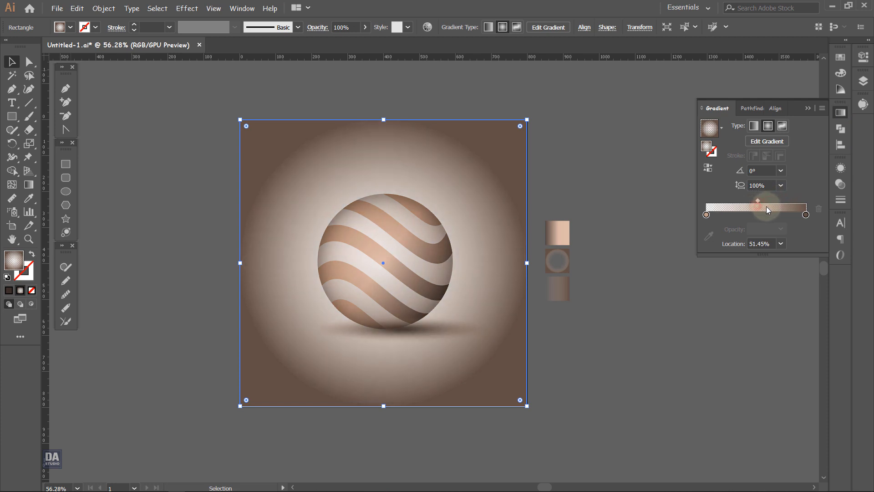
# - Reduce the background rectangle's opacity to 30%
pyautogui.click(839, 116)
pyautogui.click(839, 184)
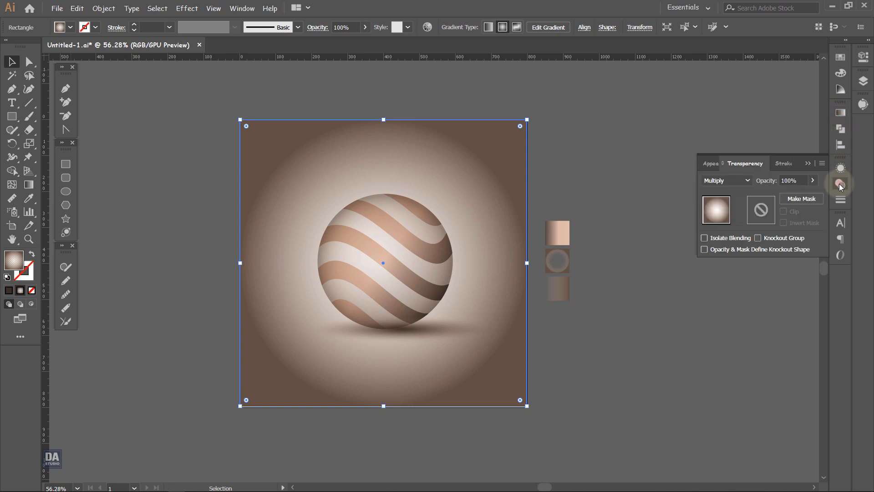
pyautogui.click(813, 181)
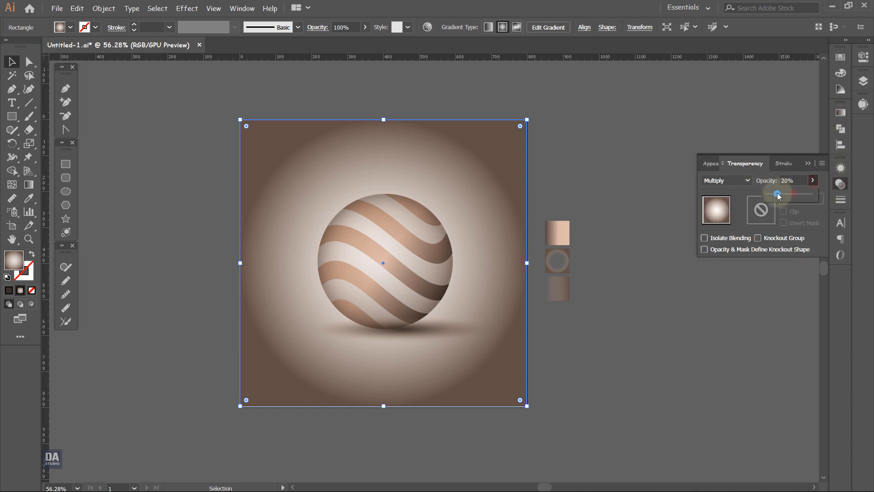
pyautogui.moveTo(778, 196); pyautogui.dragTo(782, 196)
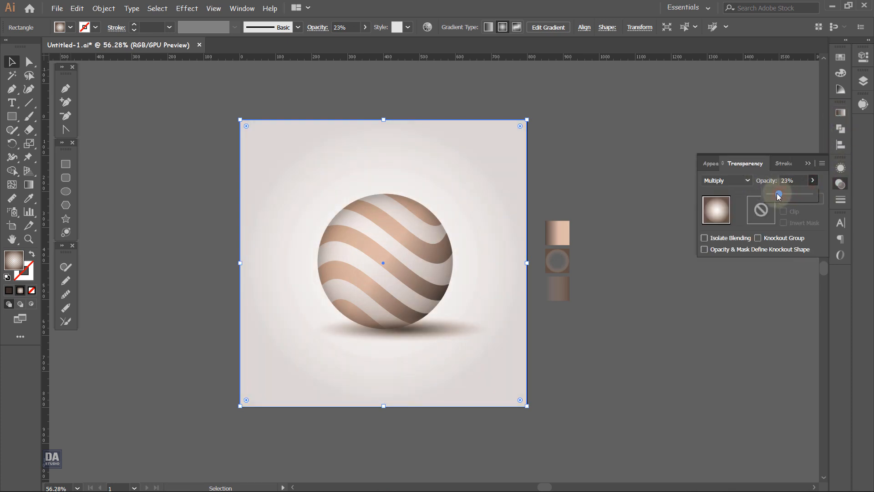
pyautogui.moveTo(784, 196); pyautogui.dragTo(785, 197)
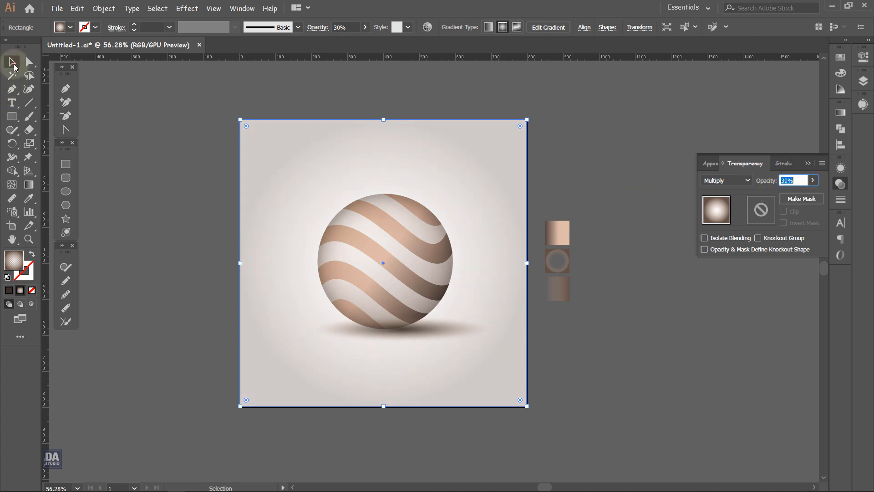
# - Send the background rectangle to the back, behind the sphere and shadow, and deselect it
pyautogui.click(867, 87)
pyautogui.rightClick(469, 178)
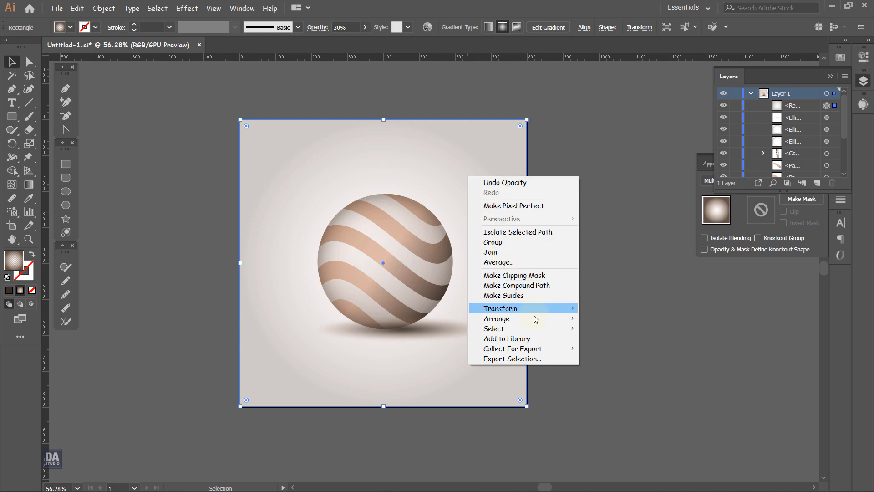
pyautogui.moveTo(537, 319)
pyautogui.click(649, 335)
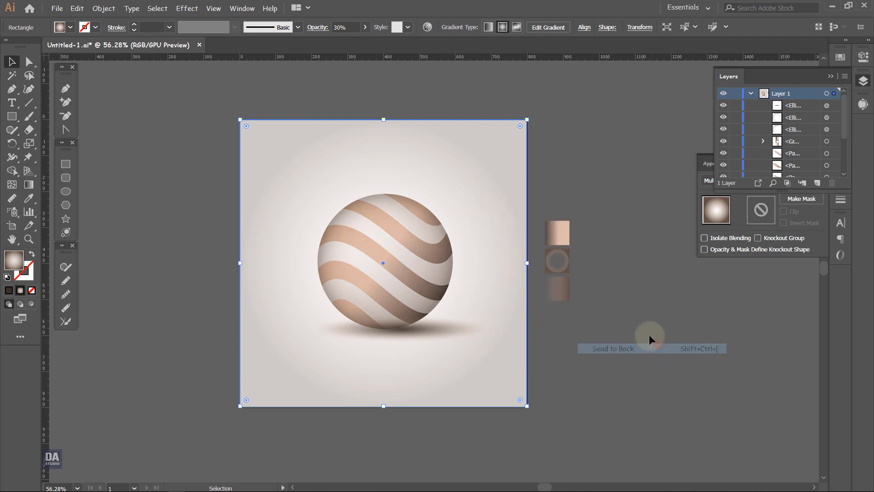
pyautogui.click(635, 300)
# - Extend the background rectangle's lower-right corner to the artboard's corner so that it covers the thin uncovered edge
pyautogui.moveTo(624, 334); pyautogui.dragTo(621, 314)
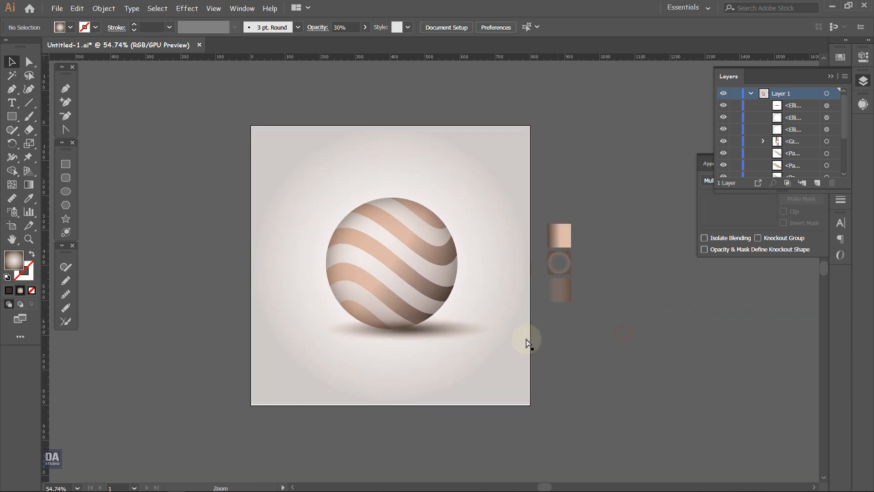
pyautogui.click(519, 346)
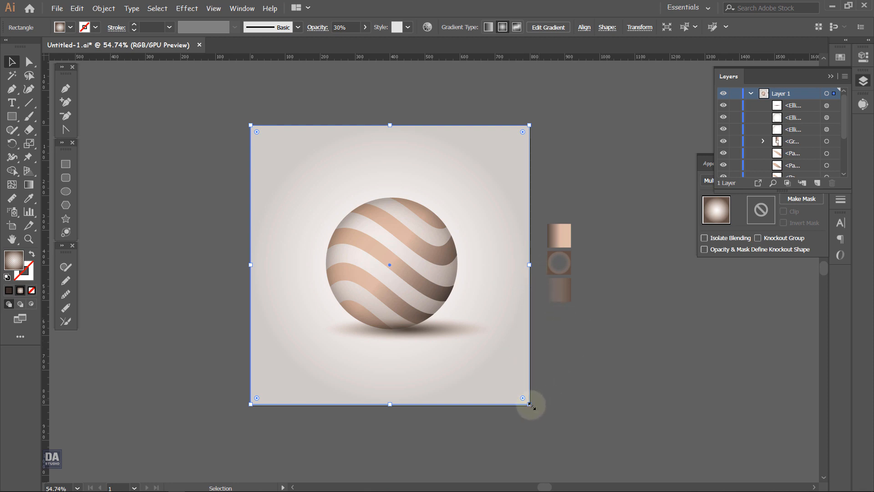
pyautogui.moveTo(529, 404); pyautogui.dragTo(685, 384)
pyautogui.click(564, 400)
pyautogui.click(533, 397)
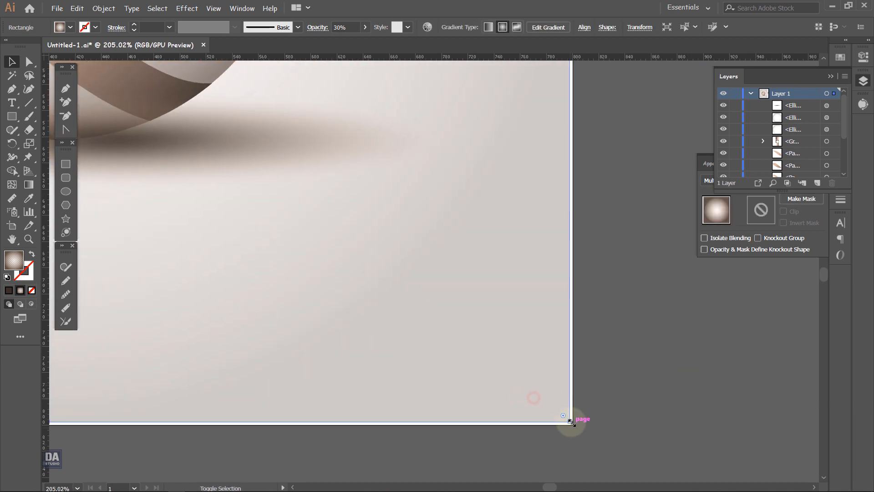
pyautogui.moveTo(570, 421); pyautogui.dragTo(575, 425)
pyautogui.click(616, 407)
pyautogui.moveTo(634, 341); pyautogui.dragTo(465, 219)
pyautogui.moveTo(544, 215); pyautogui.dragTo(476, 247)
pyautogui.click(537, 236)
pyautogui.click(538, 240)
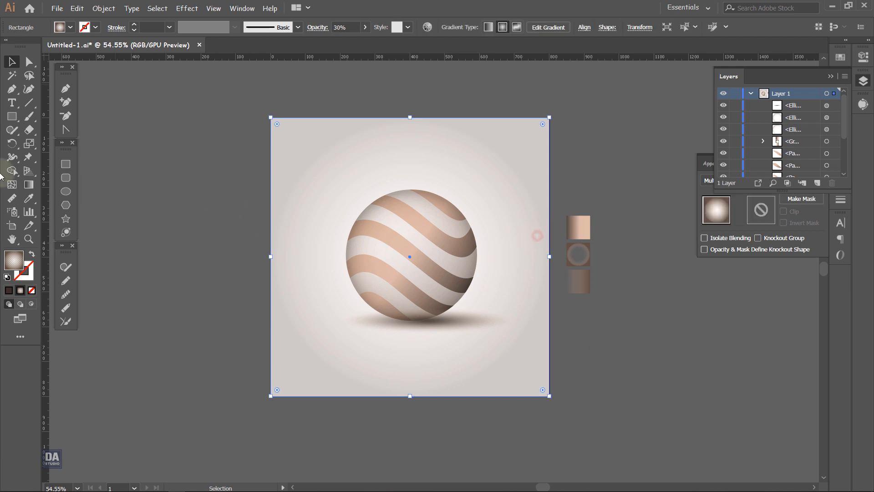
# - Move the background gradient's midpoint inward, closer to the gradient's centre, and deselect the rectangle
pyautogui.press('g')
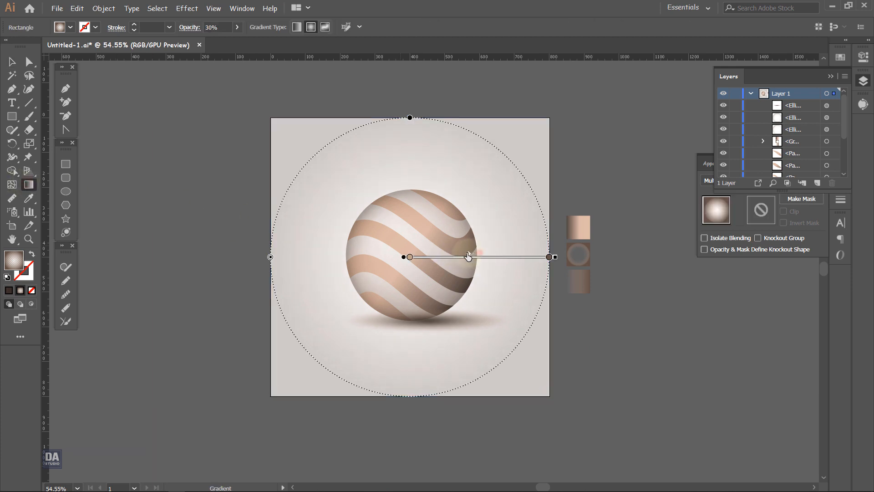
pyautogui.click(12, 61)
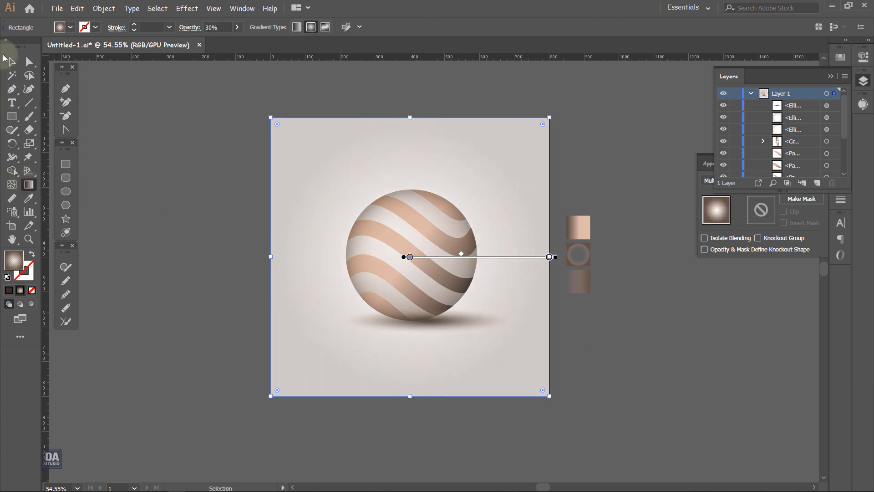
pyautogui.click(138, 114)
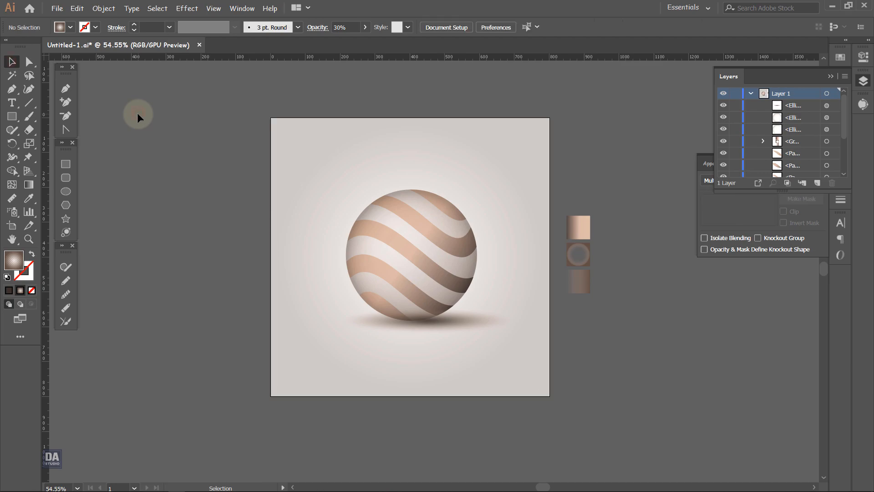